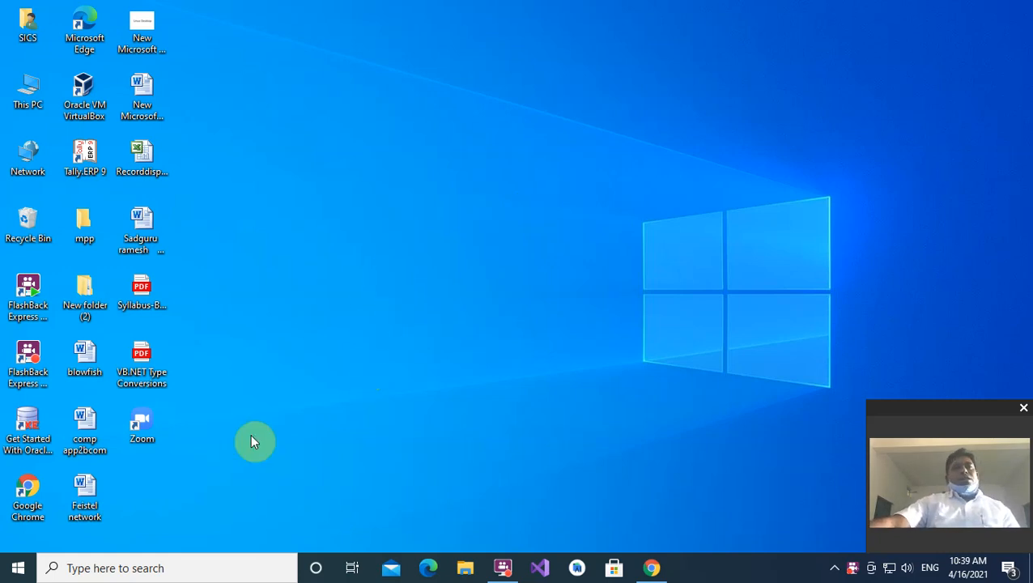
- Open comp app2bcom, dismiss the activation notice, and scroll down to the Sn/roll/s_name table
click(87, 418)
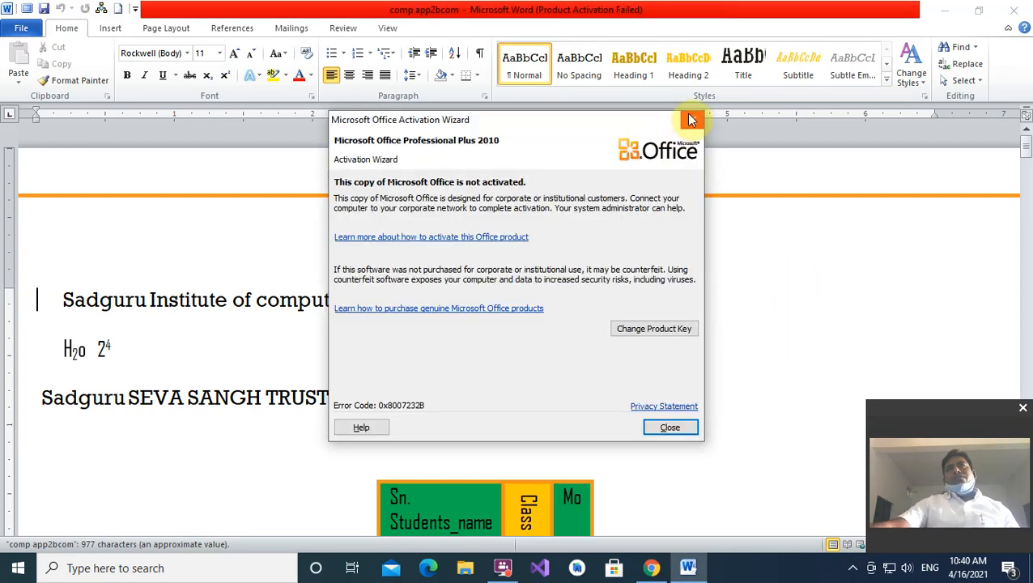
click(689, 120)
scroll(676, 219, down, 1)
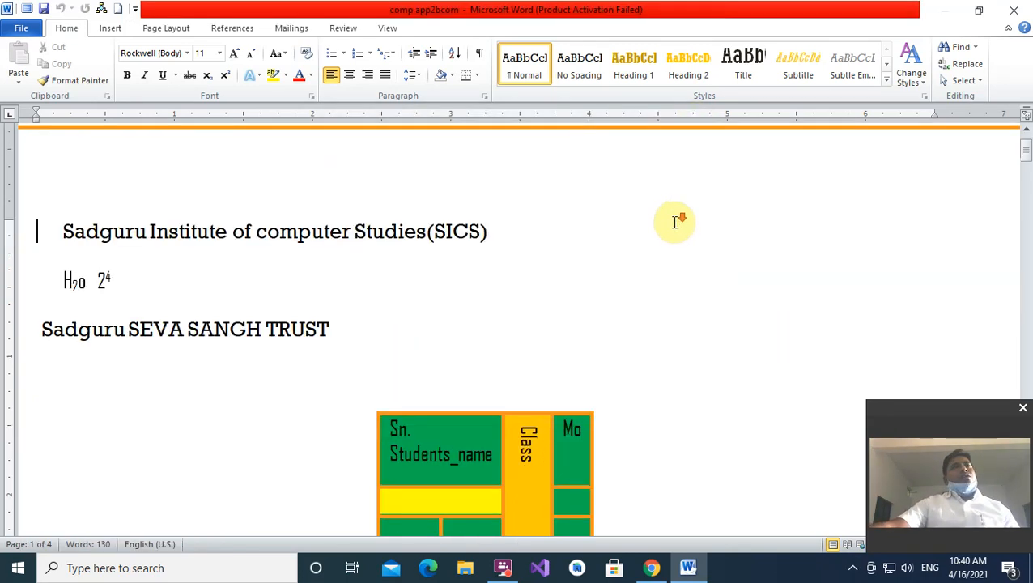
scroll(673, 222, down, 1)
scroll(585, 326, down, 5)
scroll(587, 318, down, 4)
scroll(576, 317, up, 2)
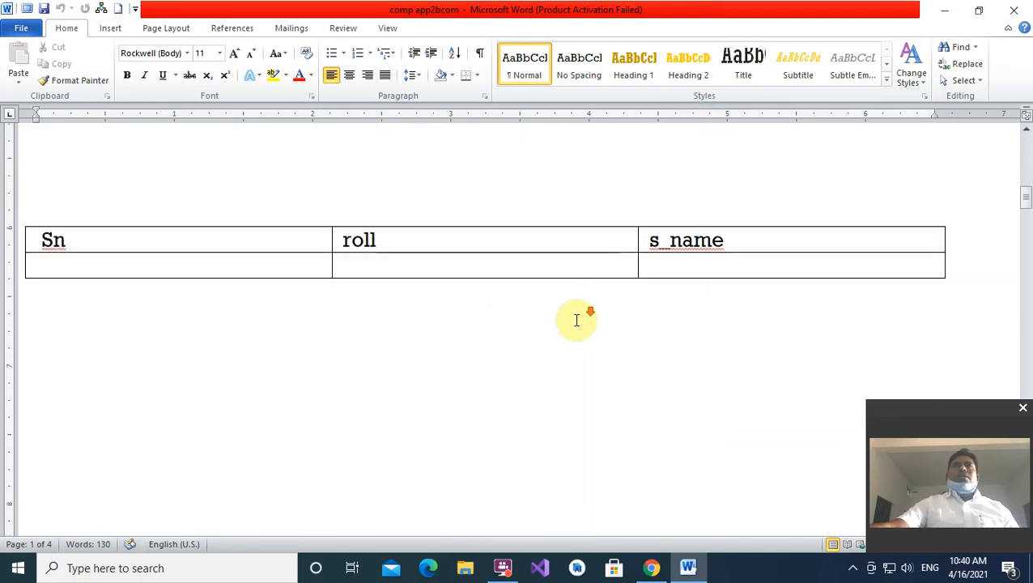
scroll(486, 275, down, 6)
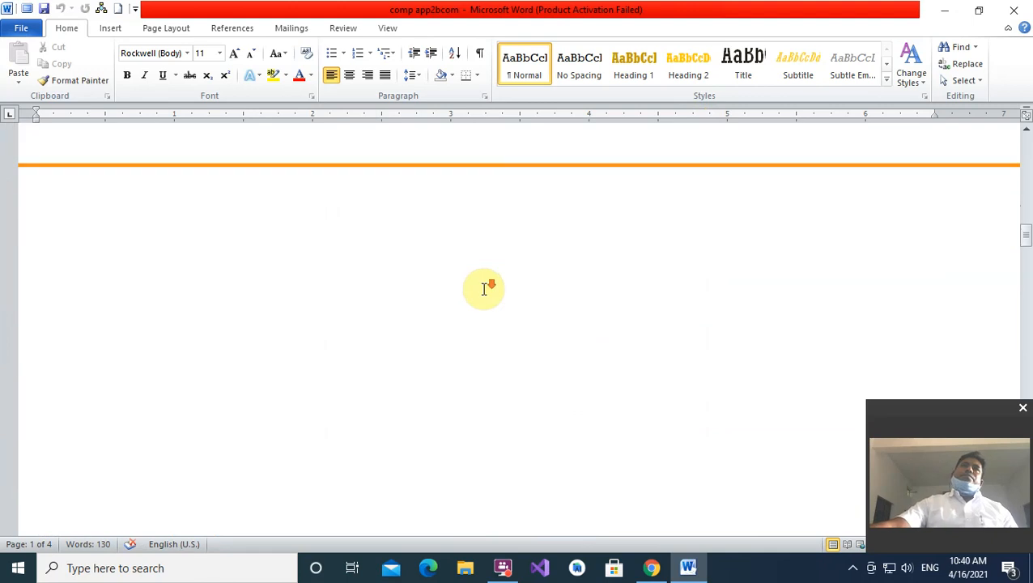
scroll(486, 287, up, 2)
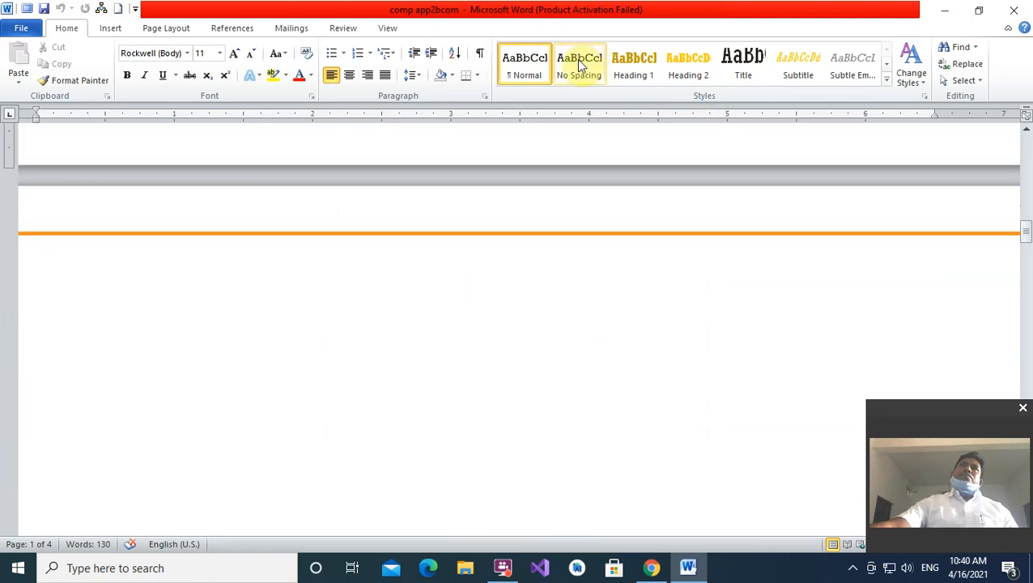
scroll(544, 217, up, 5)
scroll(550, 206, down, 6)
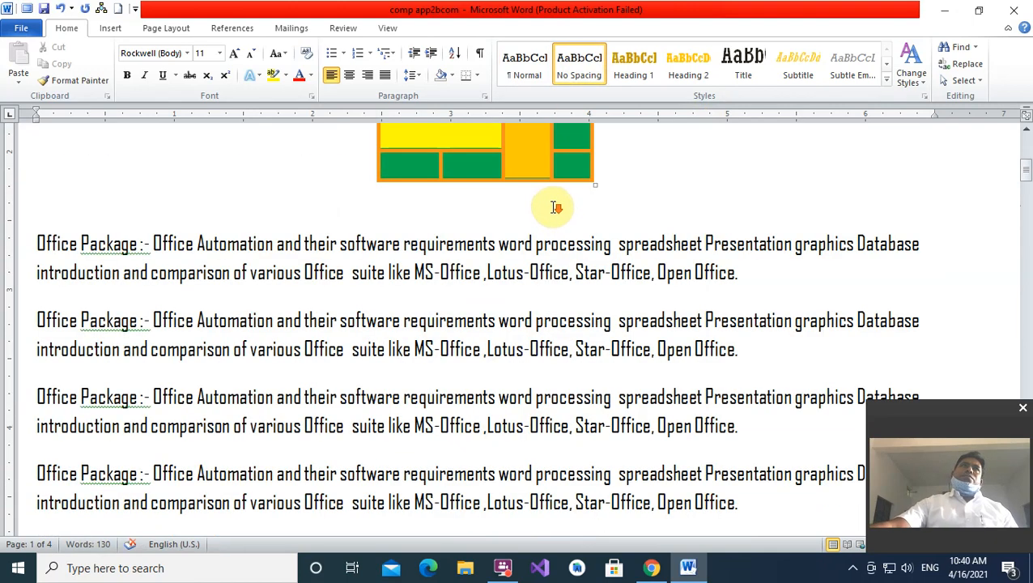
scroll(555, 208, down, 3)
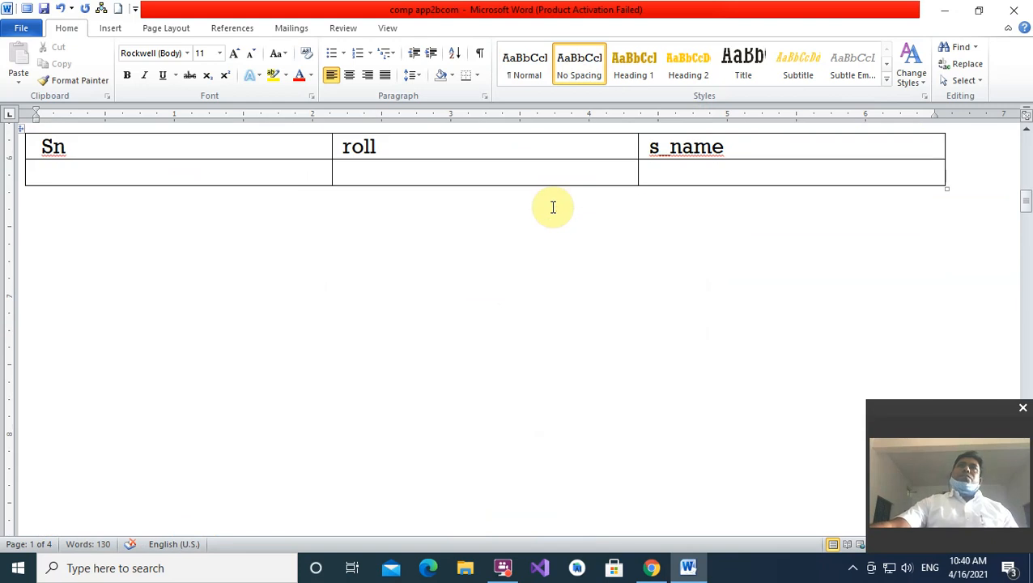
- Place the insertion point in the empty area just below the Sn/roll/s_name table
click(247, 246)
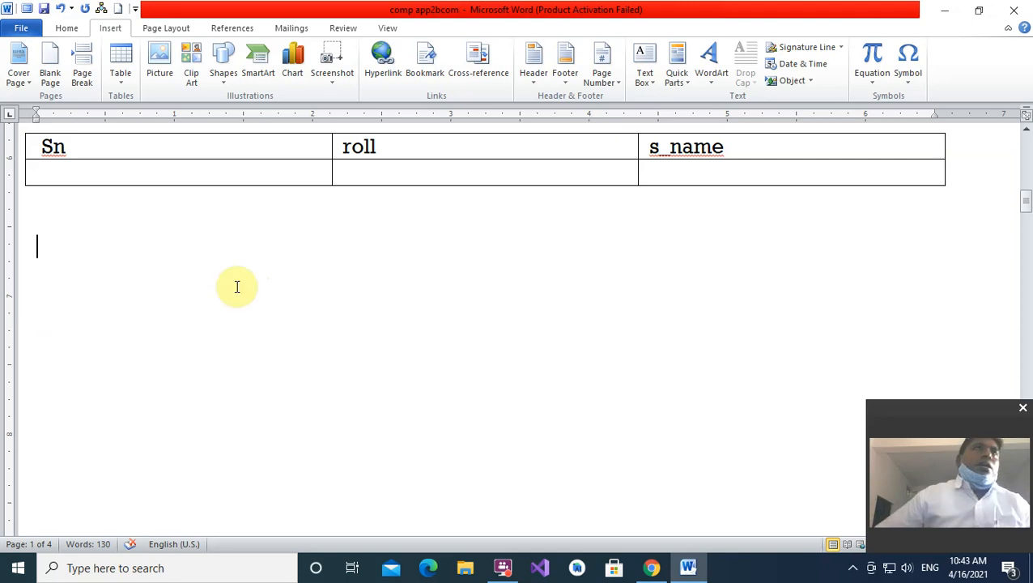
- Scroll up and highlight 'Office Package' at the beginning of the second paragraph
scroll(254, 261, up, 3)
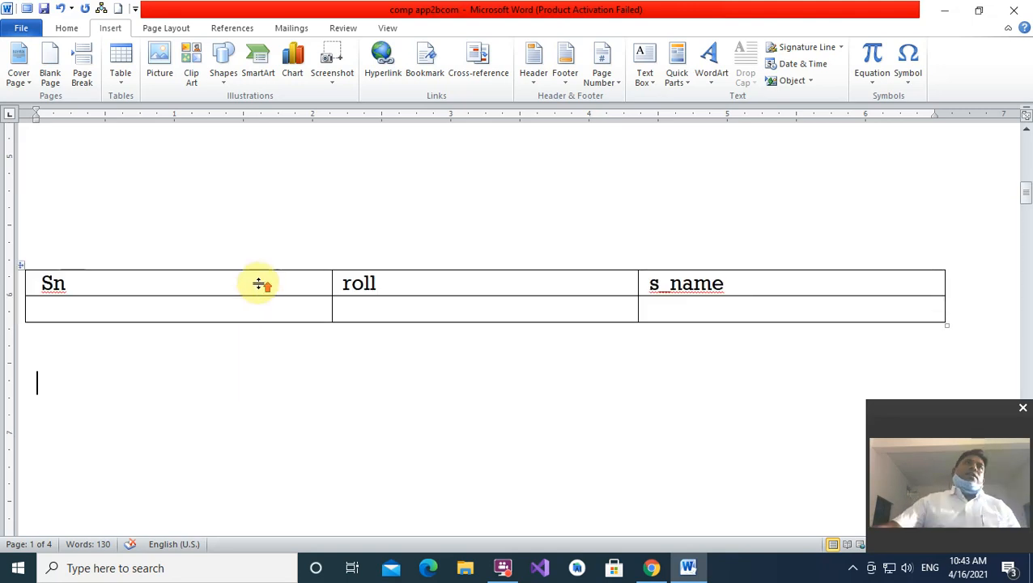
scroll(260, 277, up, 3)
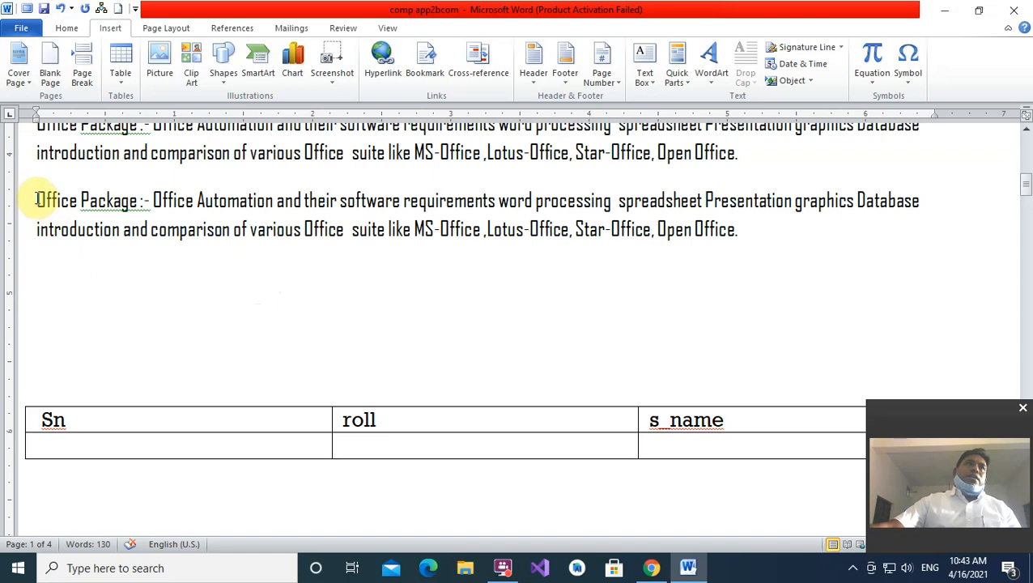
drag(37, 200, 140, 215)
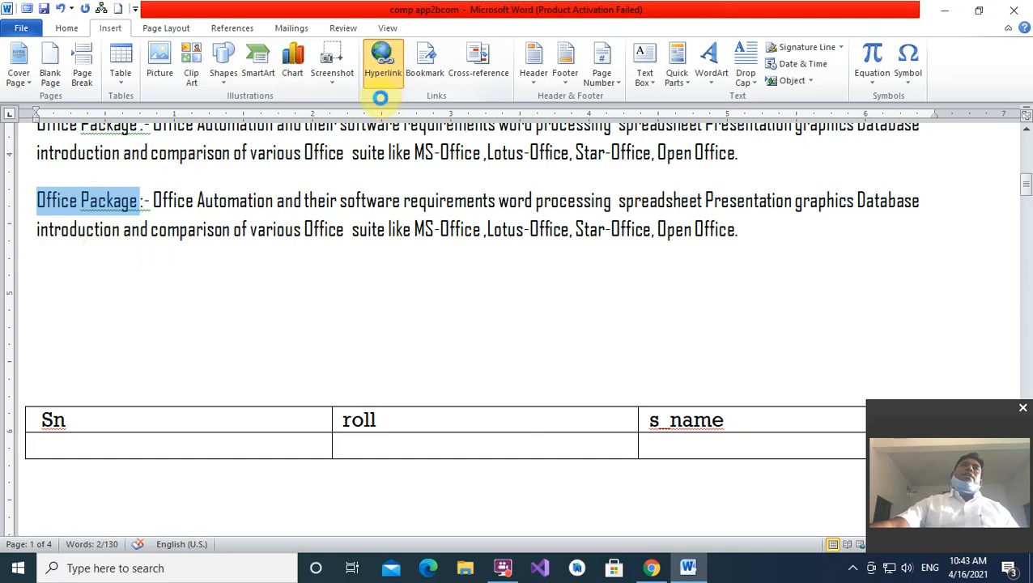
- Hyperlink the selected 'Office Package' text to the sewa sangh trust .docx on the Desktop
click(392, 72)
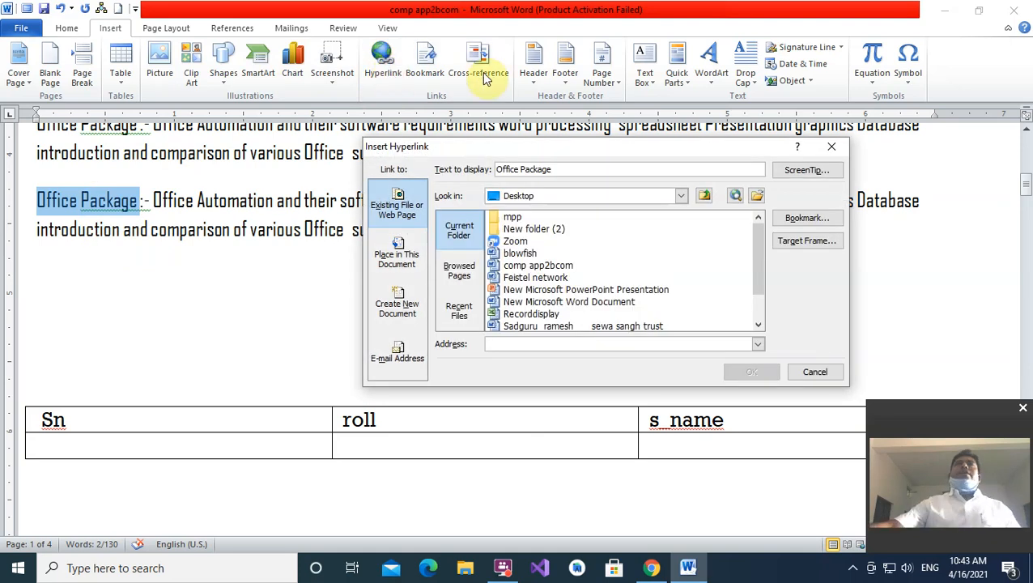
drag(602, 153, 543, 98)
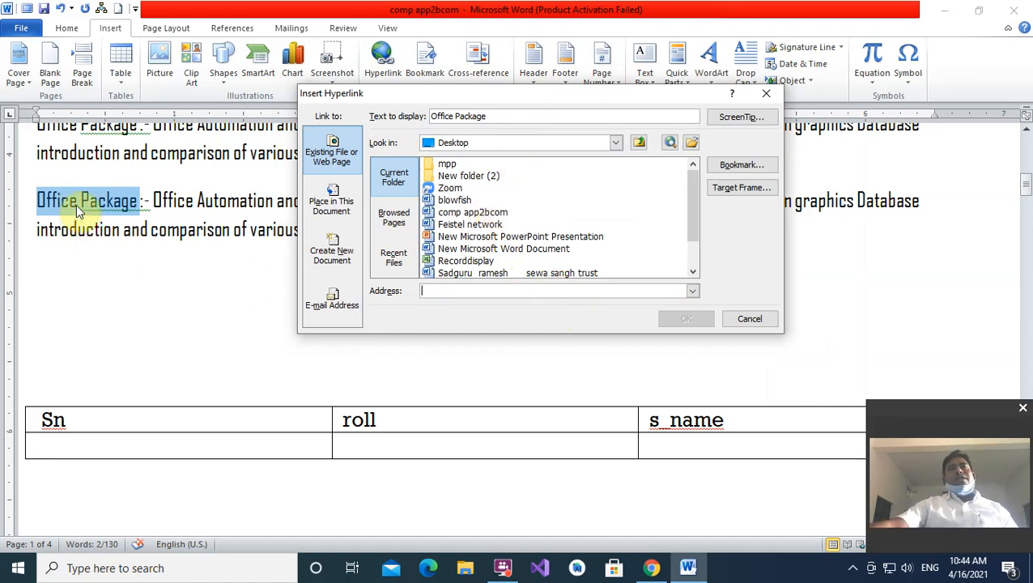
click(692, 208)
drag(693, 212, 697, 233)
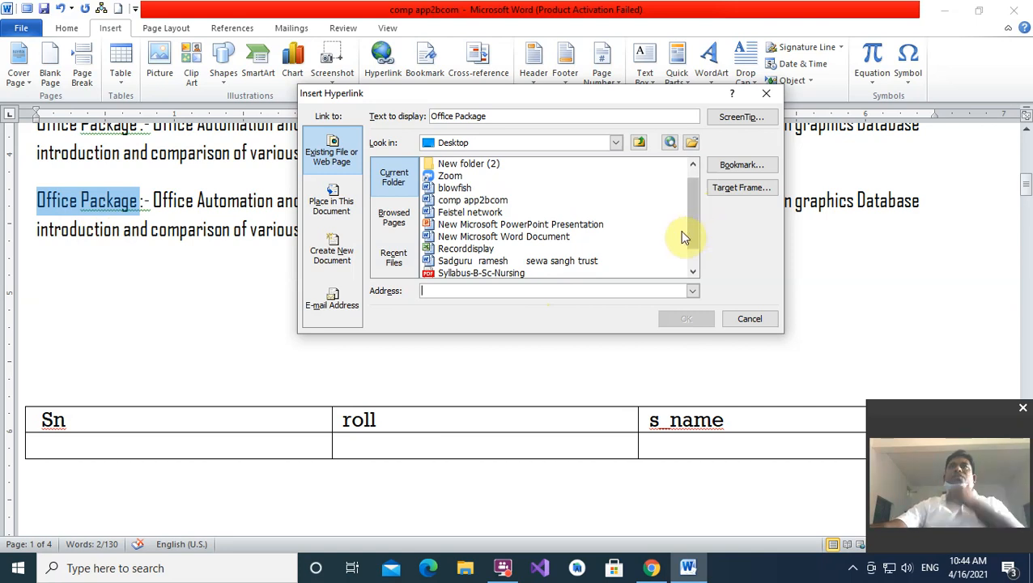
click(488, 261)
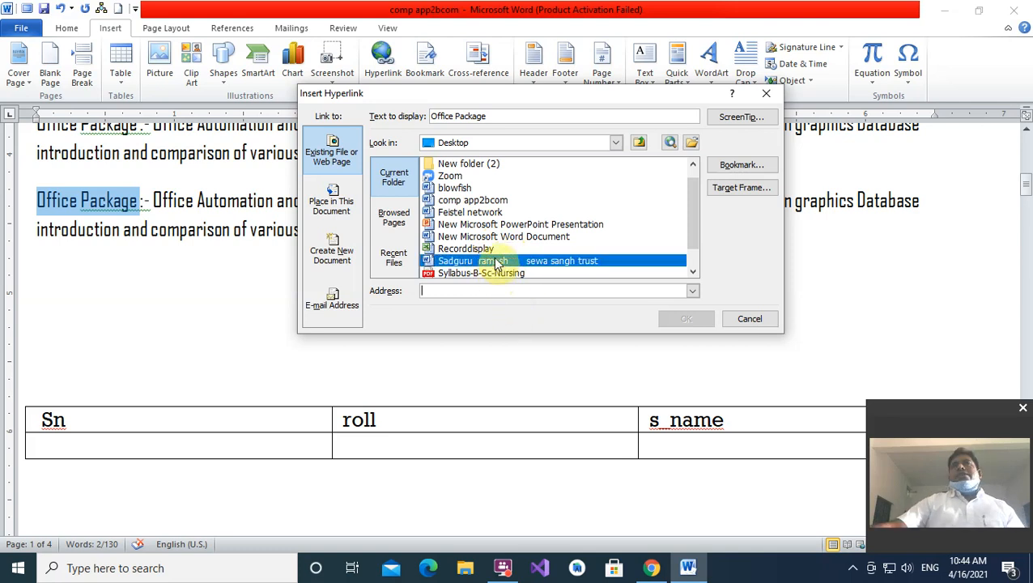
click(497, 263)
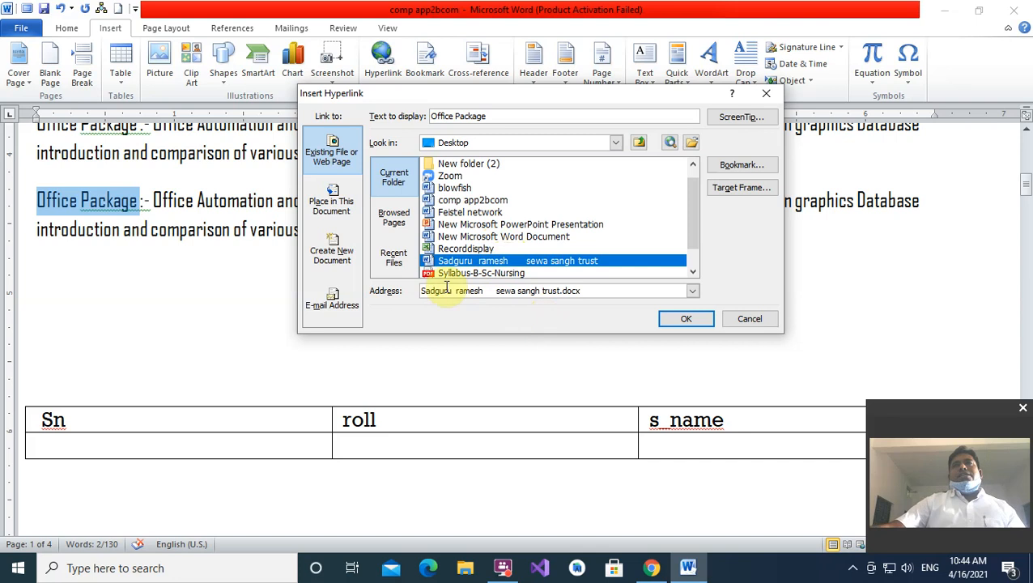
click(672, 318)
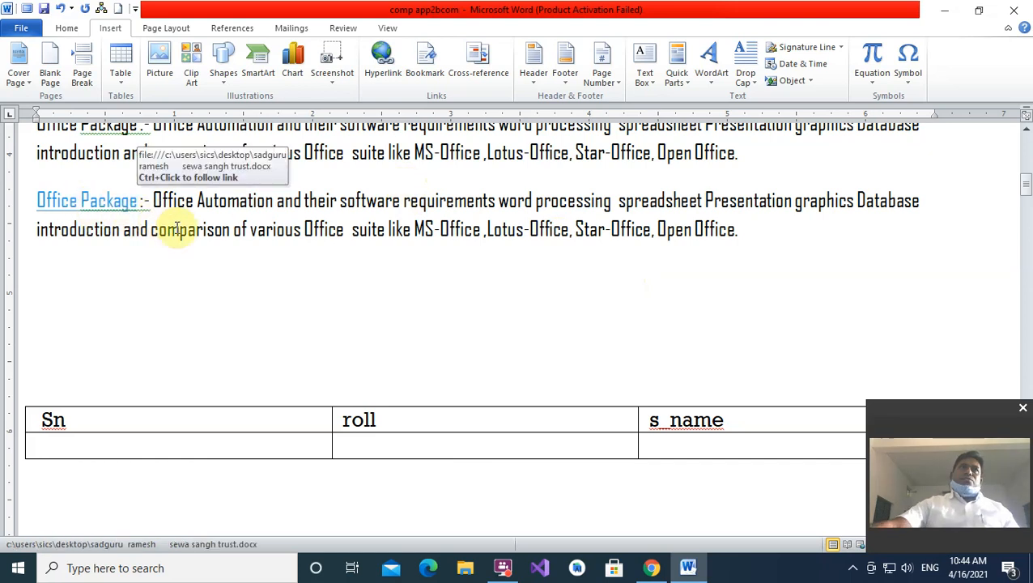
- Clear the stray selection, then Ctrl+click the Office Package link to open sewa sangh trust
drag(212, 233, 221, 238)
click(294, 259)
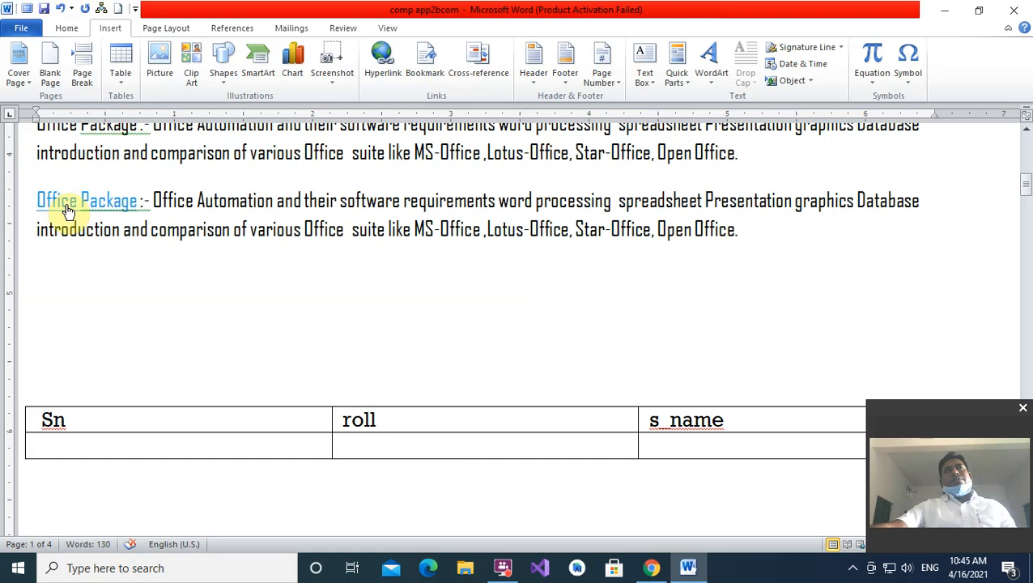
click(68, 202)
ctrl+click(64, 202)
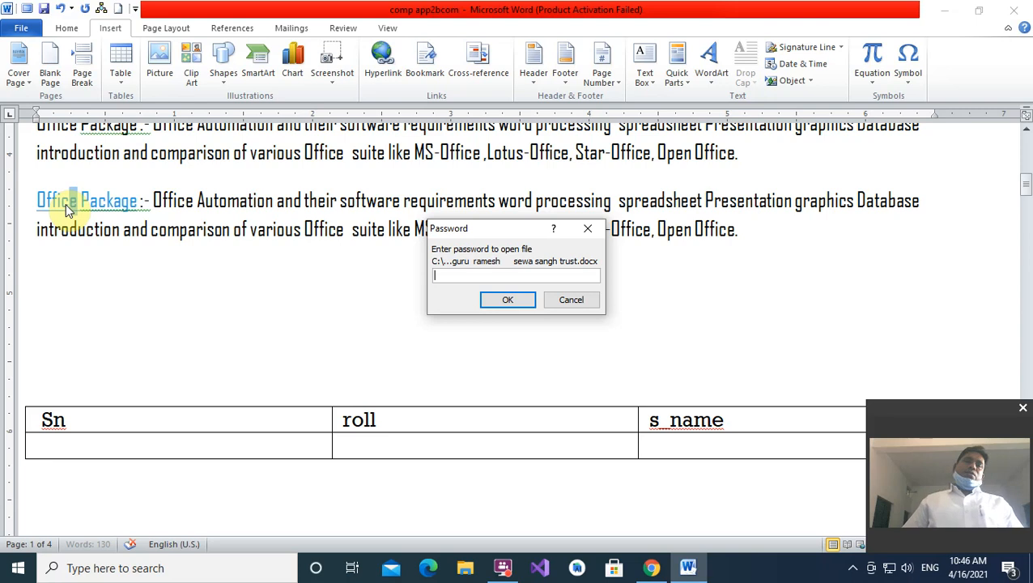
- Submit a password, dismiss the incorrect-password error, and cancel opening the linked document
text(12)
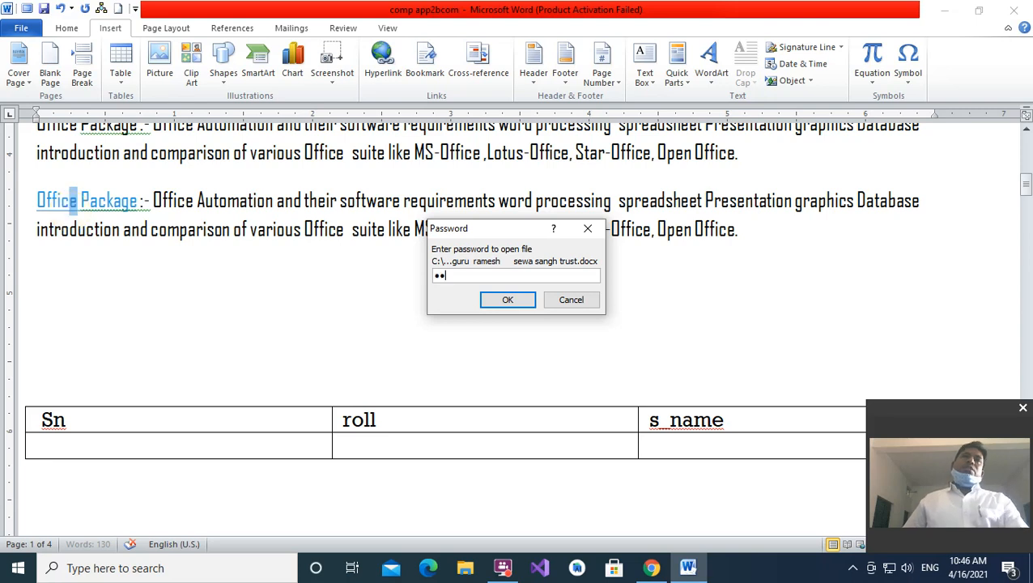
text(3)
click(505, 299)
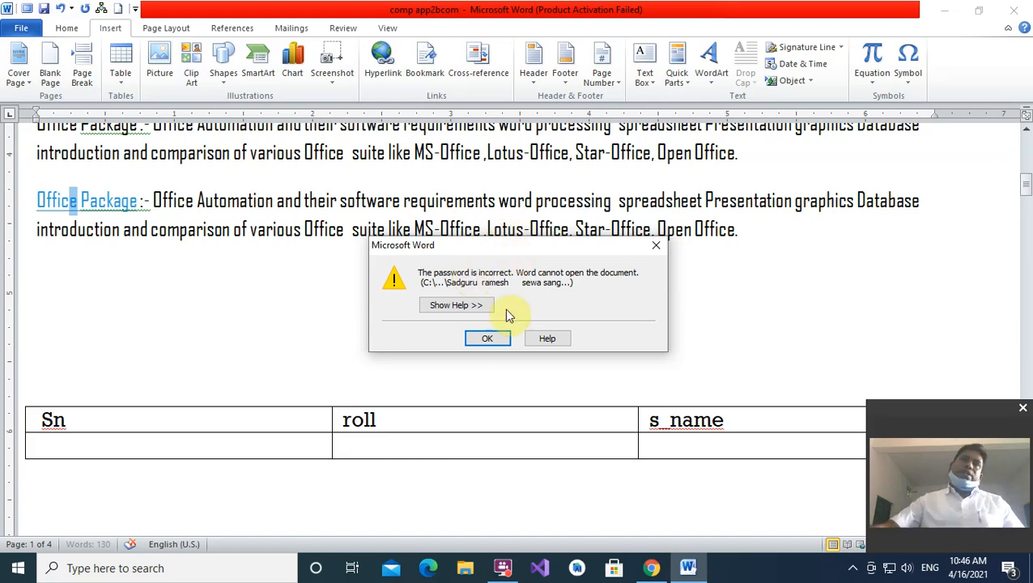
click(488, 337)
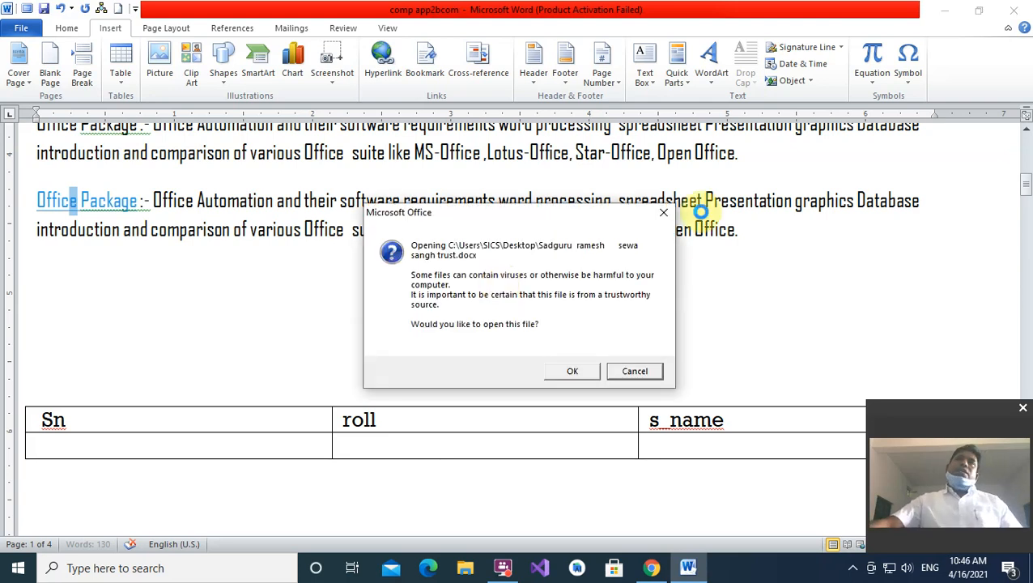
click(664, 216)
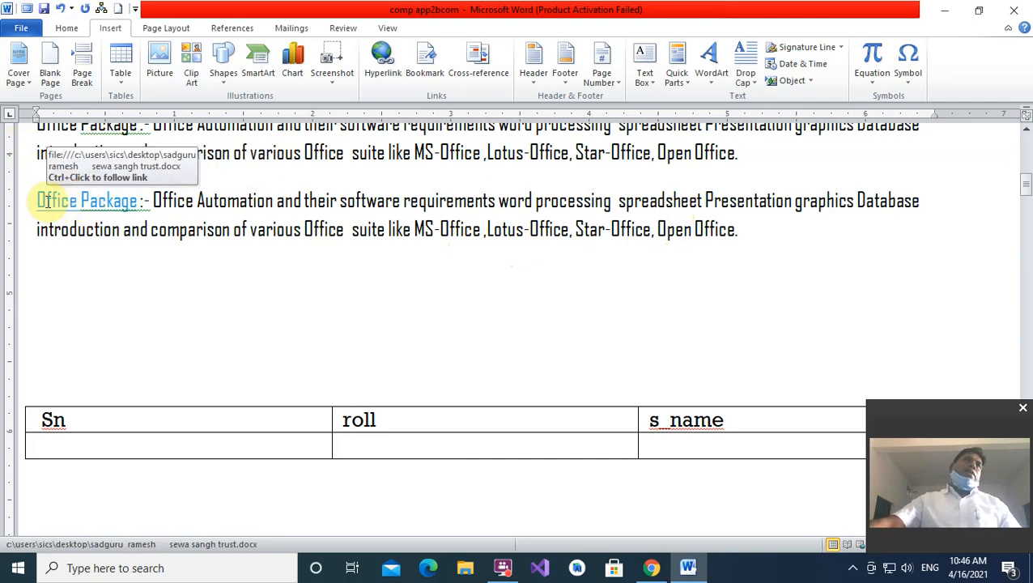
- Remove the hyperlink from 'Office Package', then select the 'Office Package :-' text
drag(37, 201, 122, 208)
right_click(121, 208)
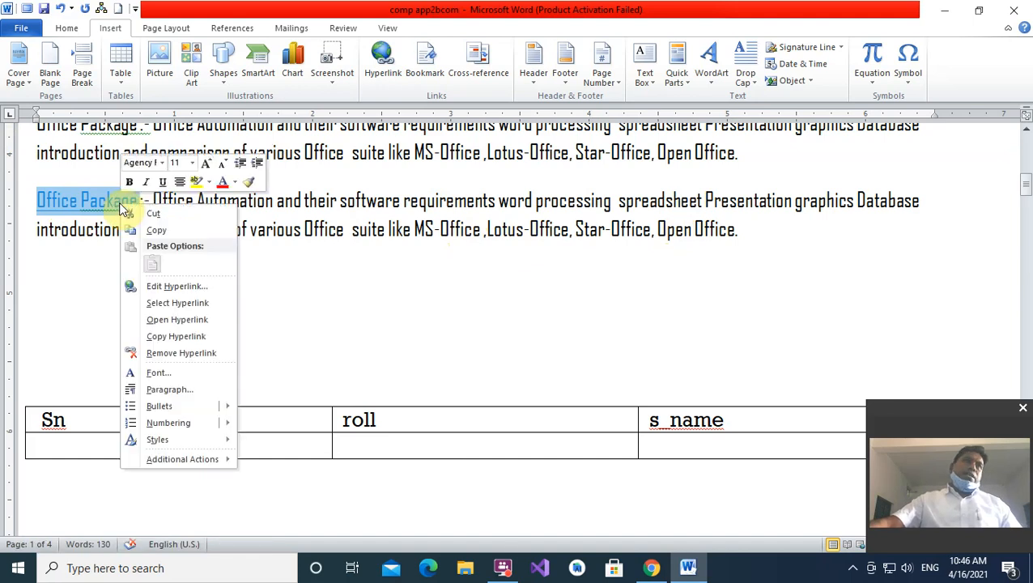
click(185, 353)
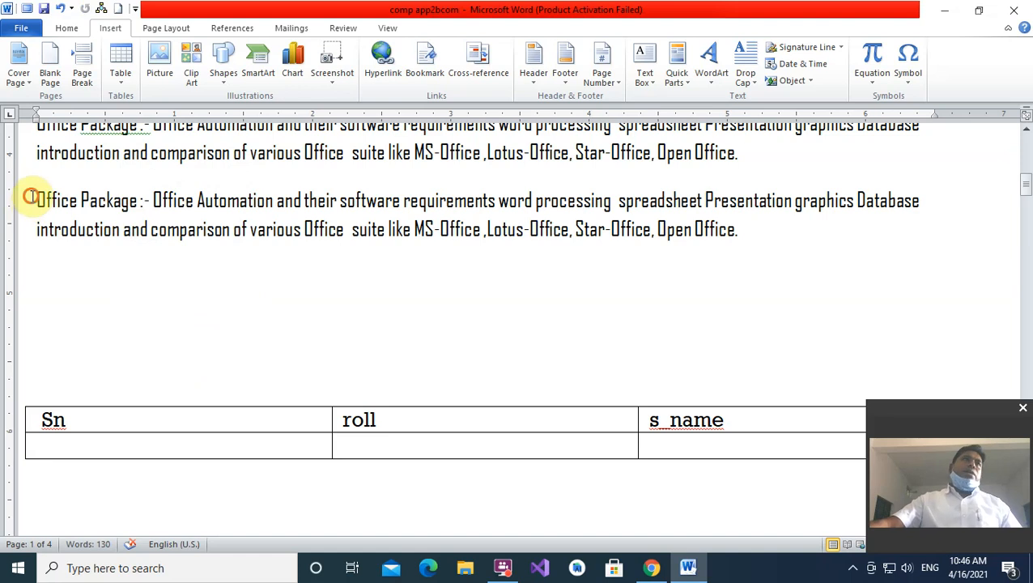
drag(84, 199, 144, 200)
- Hyperlink 'Office Package :-' to the Recorddisplay workbook in the current folder and follow it
click(382, 61)
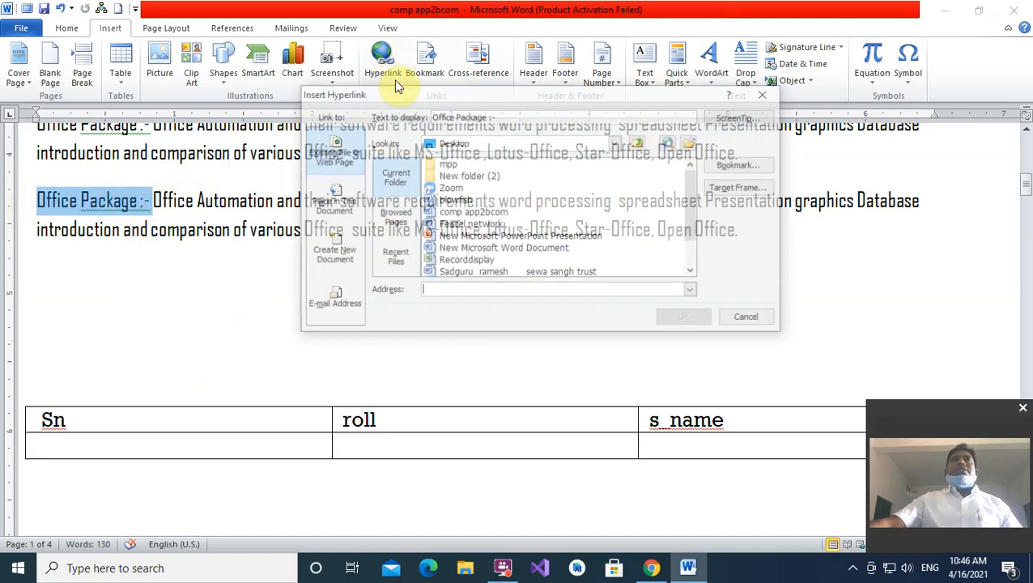
click(461, 262)
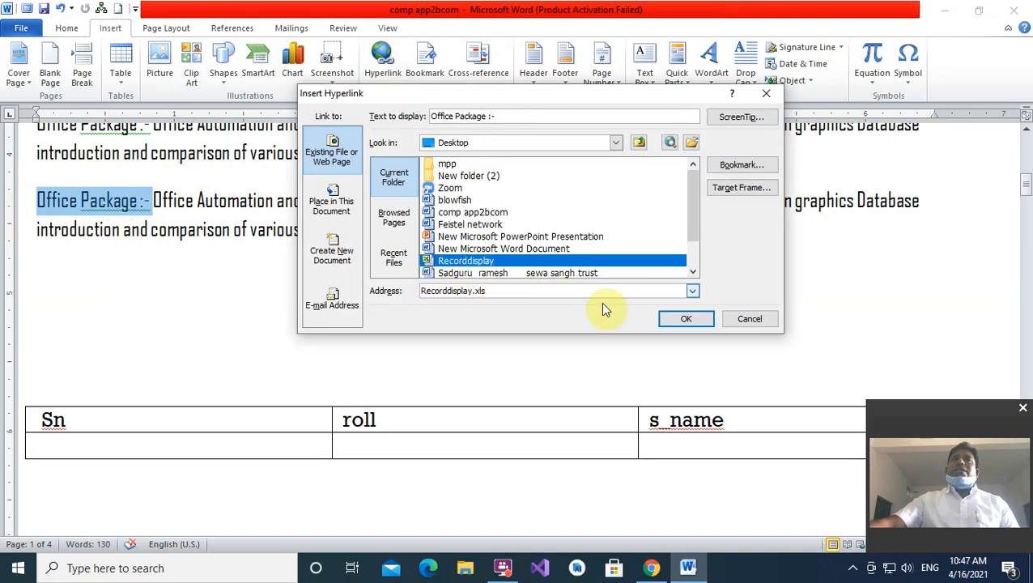
click(684, 317)
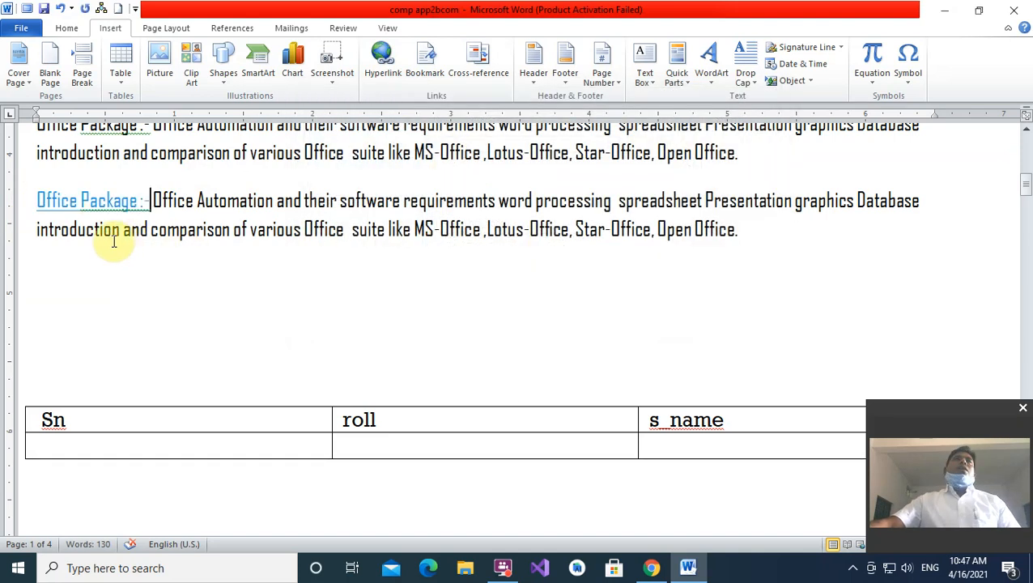
ctrl+click(91, 206)
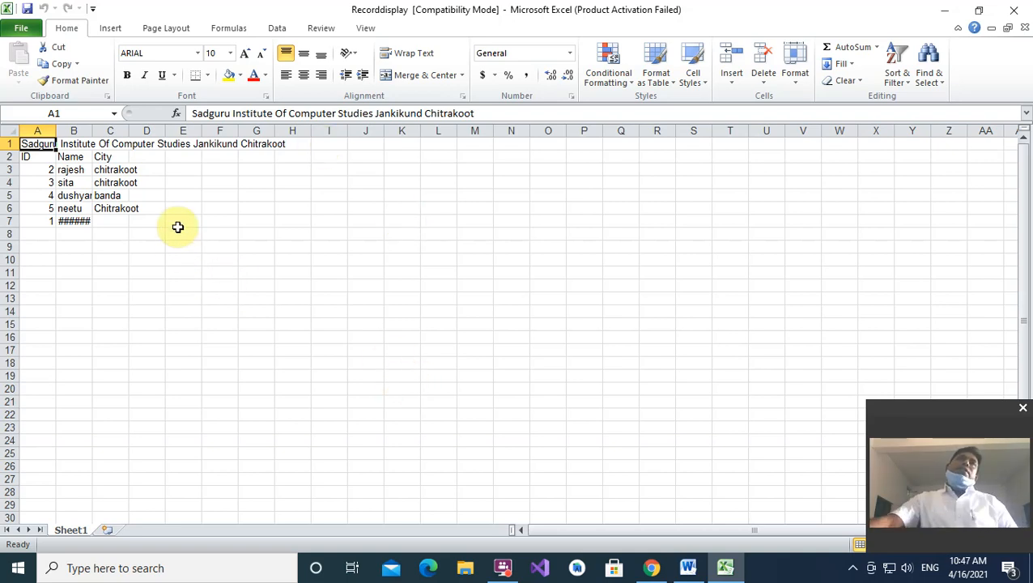
- Switch between Word and Excel, select cell C6 (Chitrakoot), then close the Recorddisplay workbook
click(688, 569)
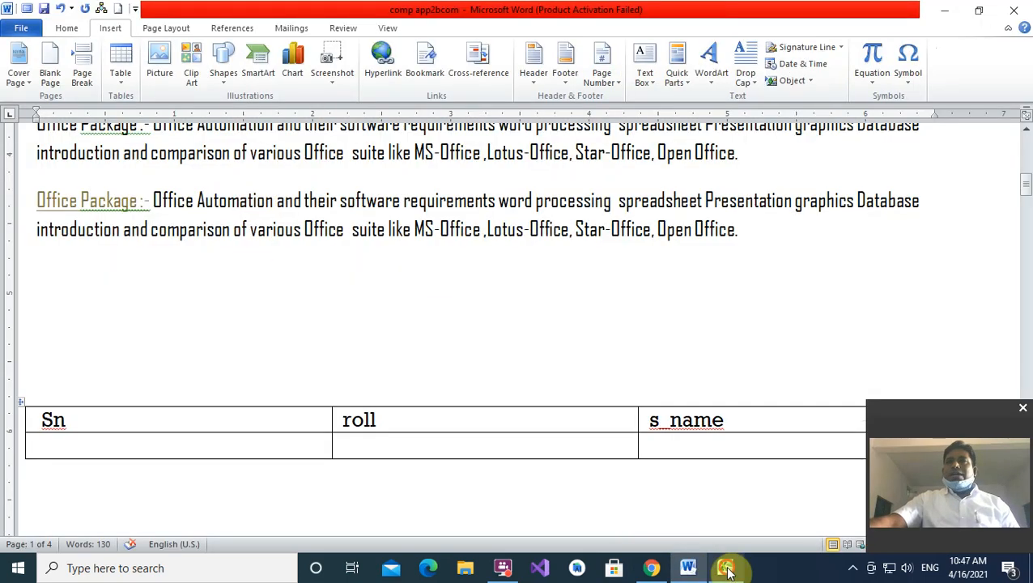
click(726, 569)
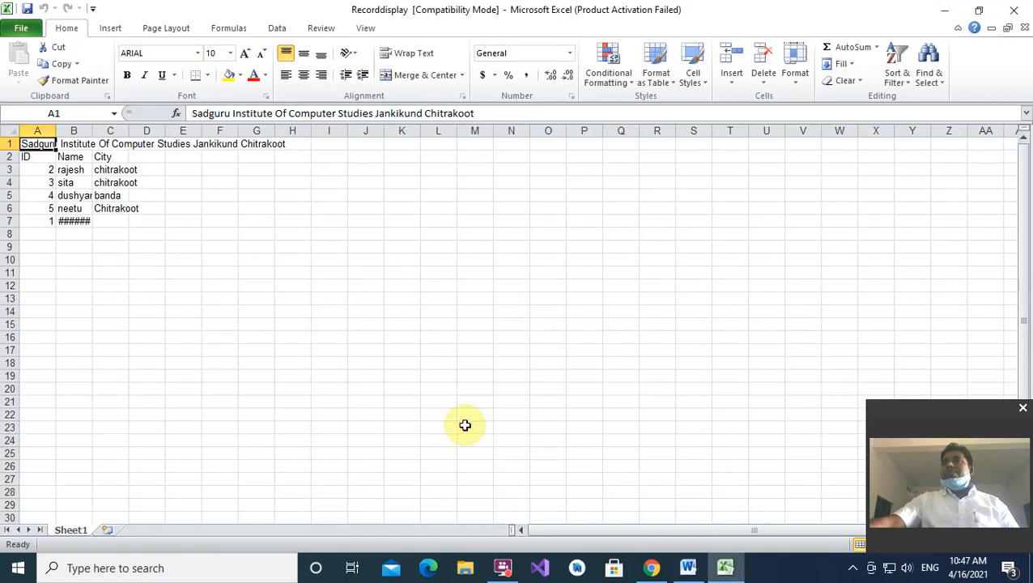
click(109, 211)
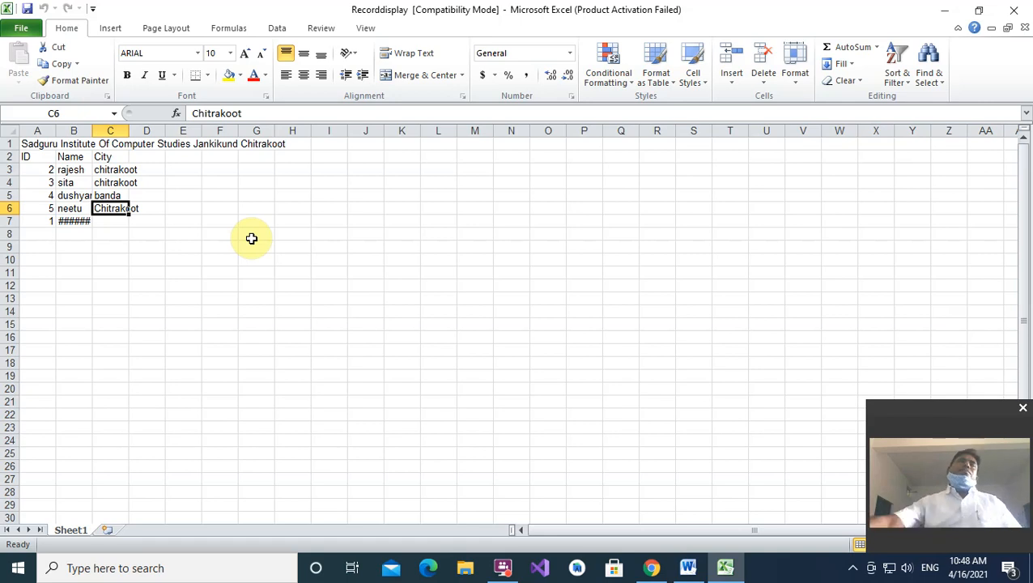
click(1012, 15)
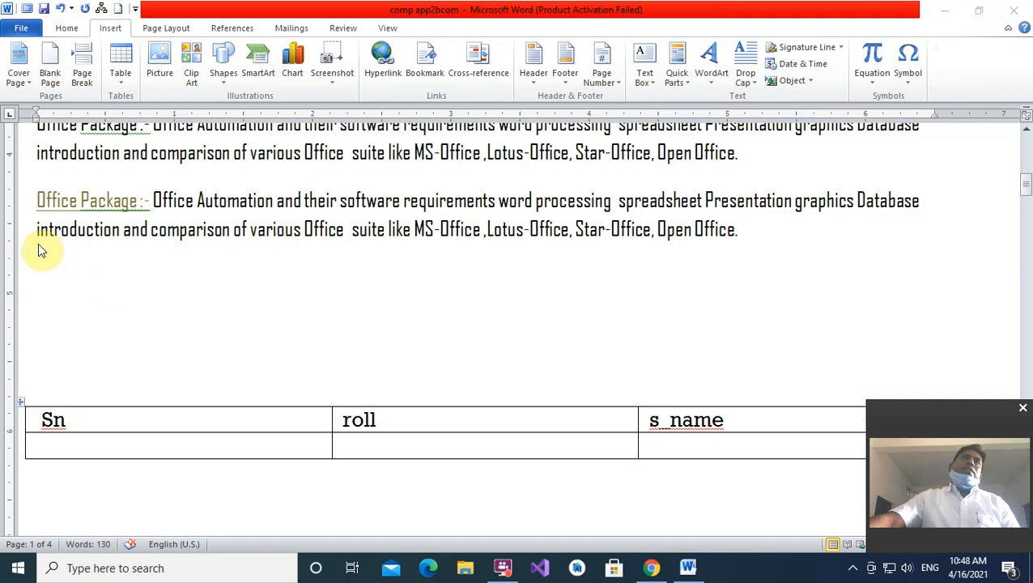
- Close comp app2bcom saving the changes, then reopen it from its desktop icon
scroll(219, 263, up, 4)
scroll(231, 245, up, 4)
scroll(230, 244, down, 4)
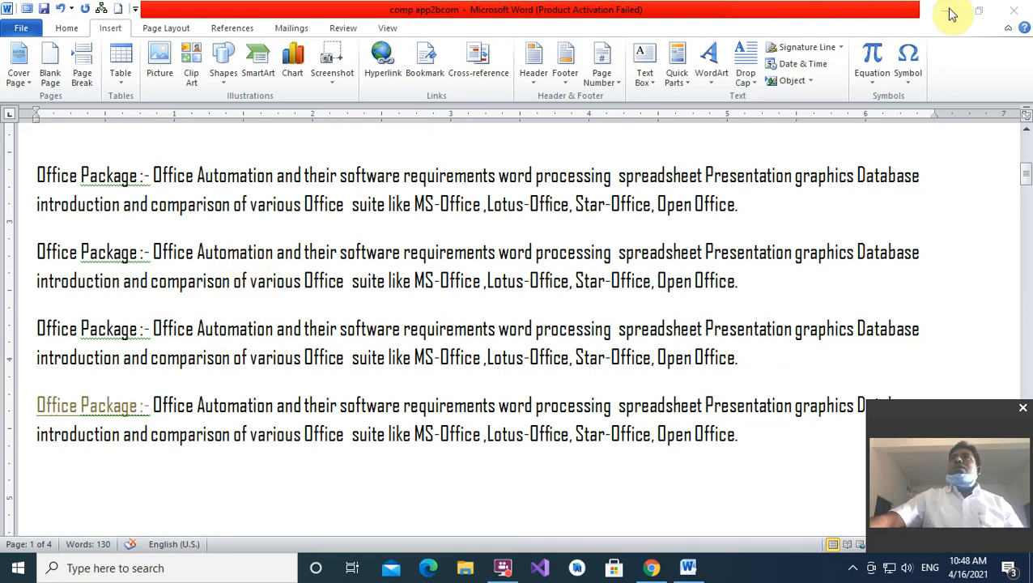
click(1015, 13)
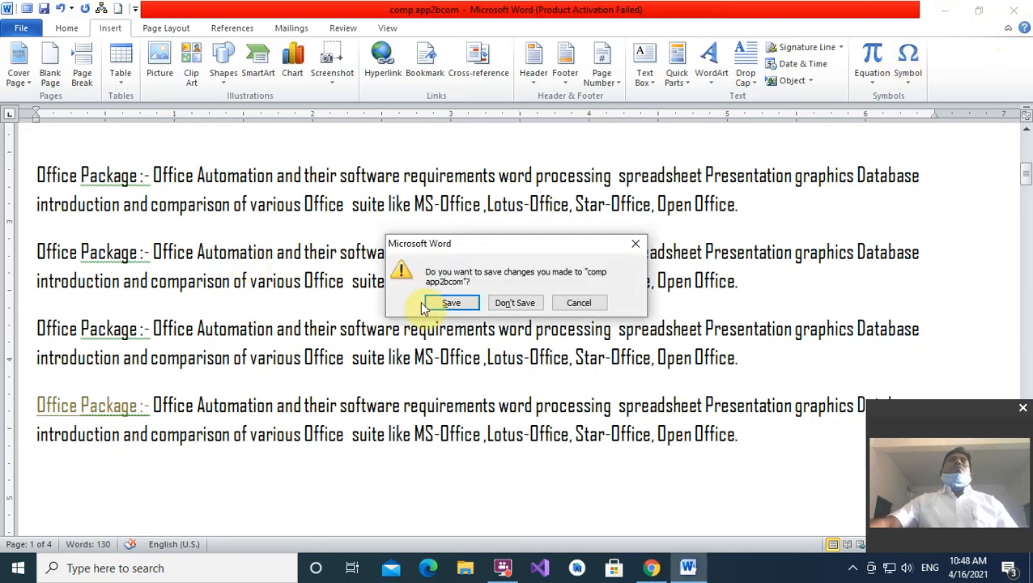
click(454, 304)
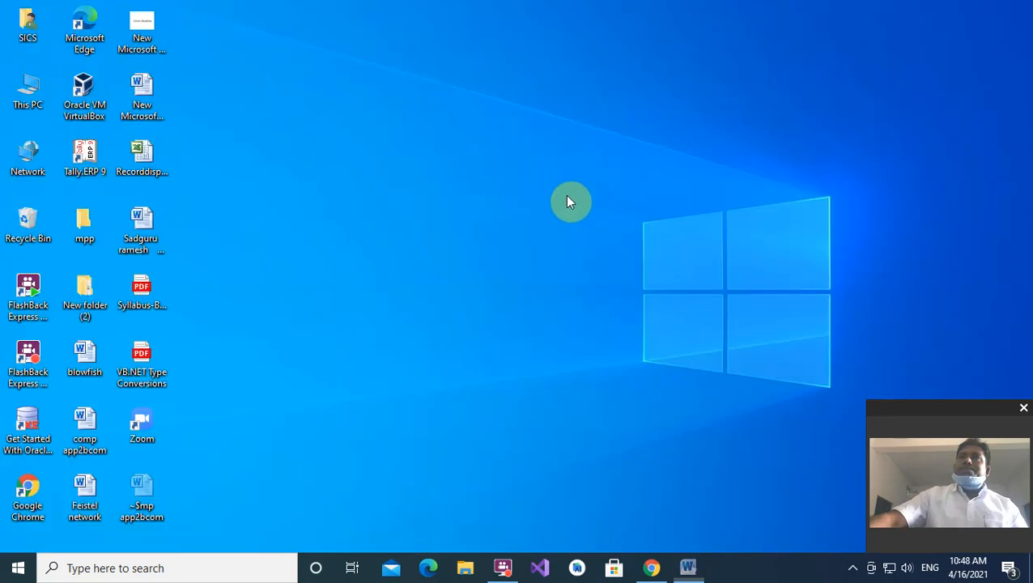
double_click(82, 424)
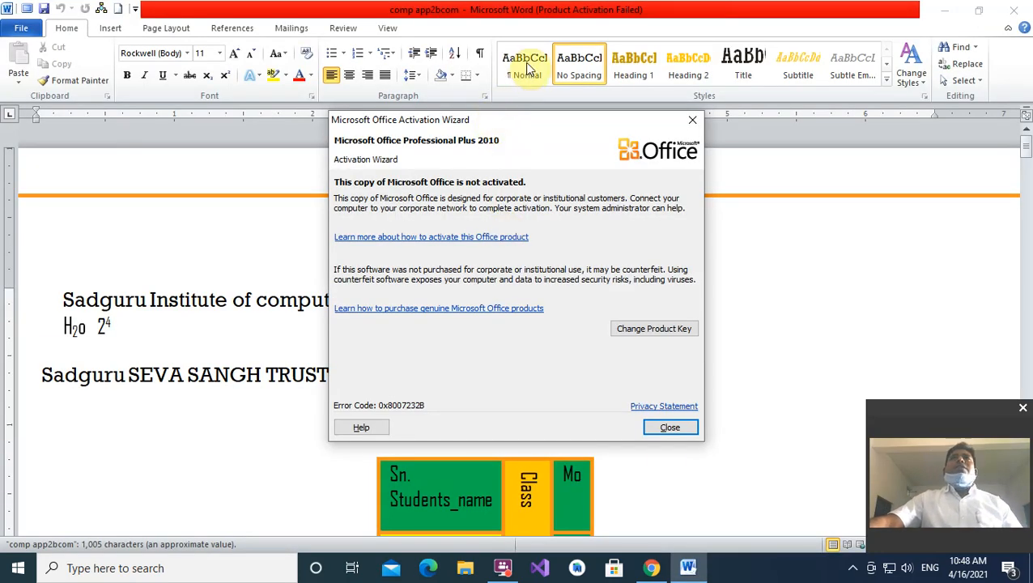
- Dismiss the activation notice and return the first paragraph to the No Spacing style
click(691, 120)
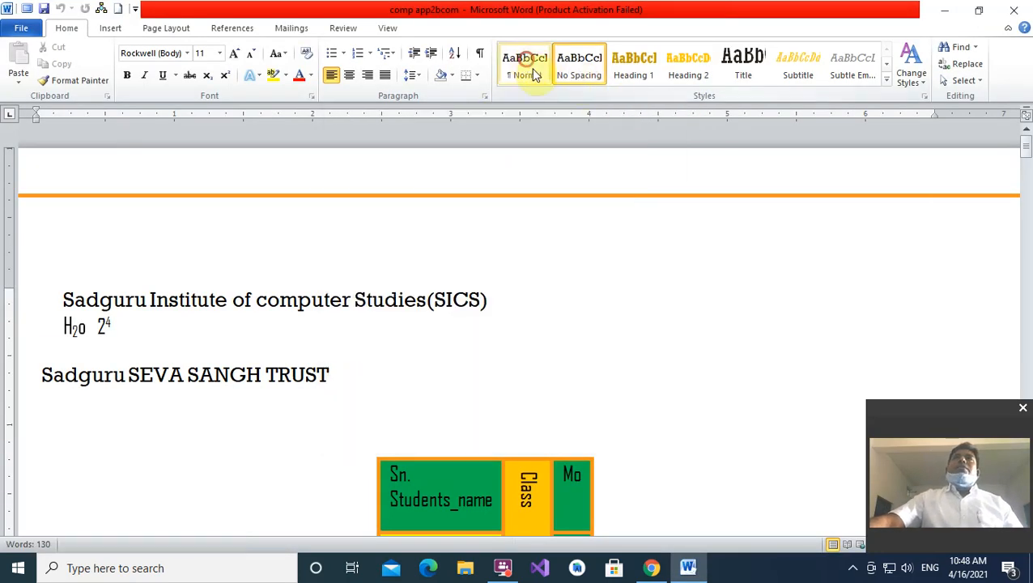
click(527, 65)
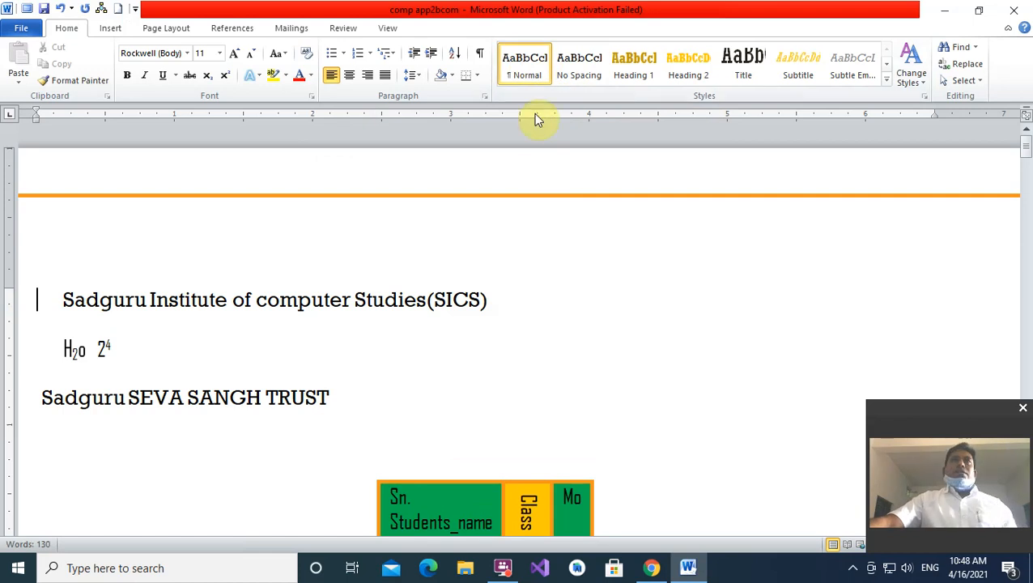
click(579, 65)
- Select the 'Office Package :-' link in the last paragraph, then move to the empty line below
scroll(547, 170, down, 3)
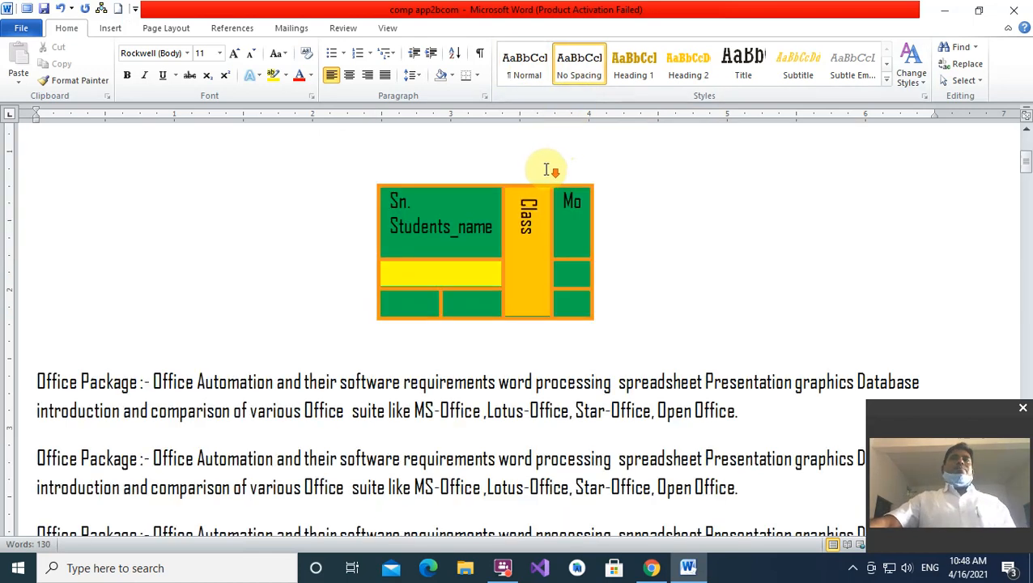
scroll(548, 170, down, 4)
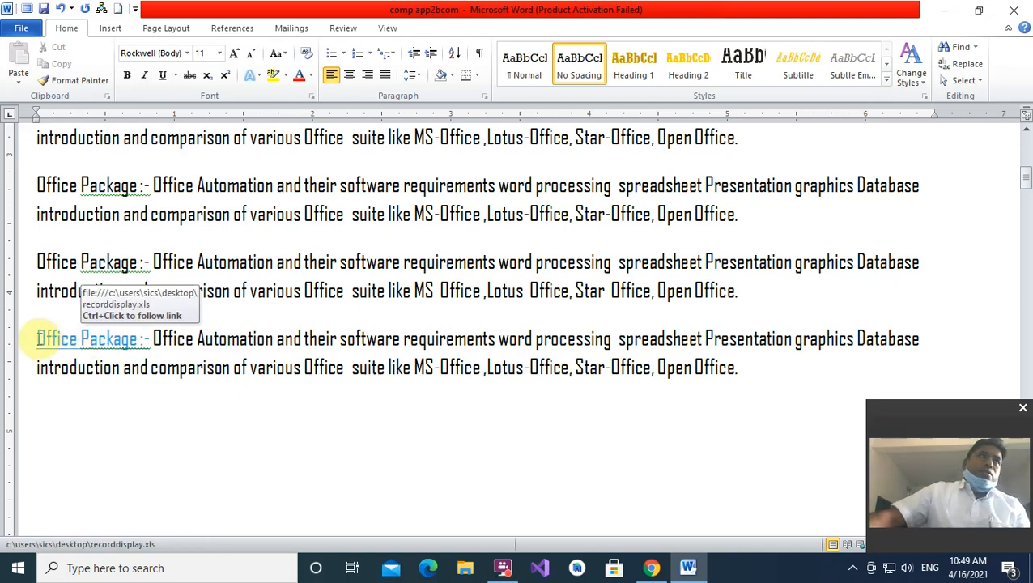
drag(38, 338, 144, 340)
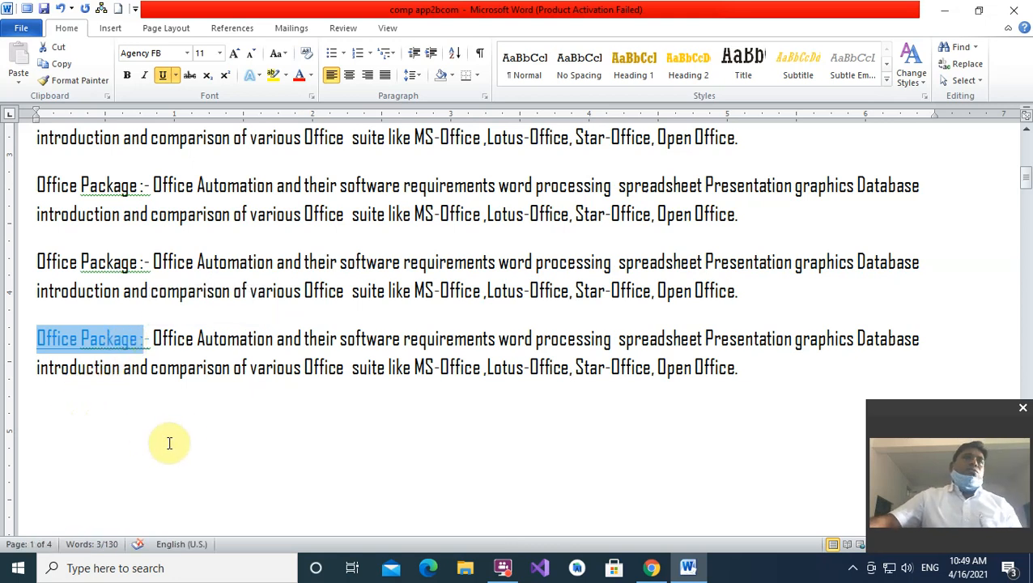
click(189, 430)
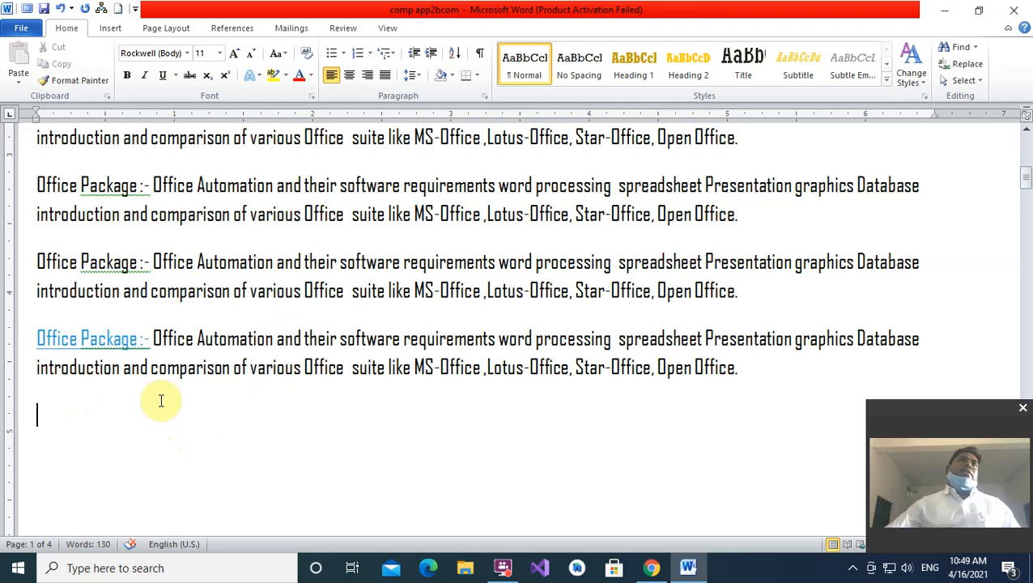
- Switch to the Insert ribbon to reach the Bookmark and Hyperlink commands
click(114, 27)
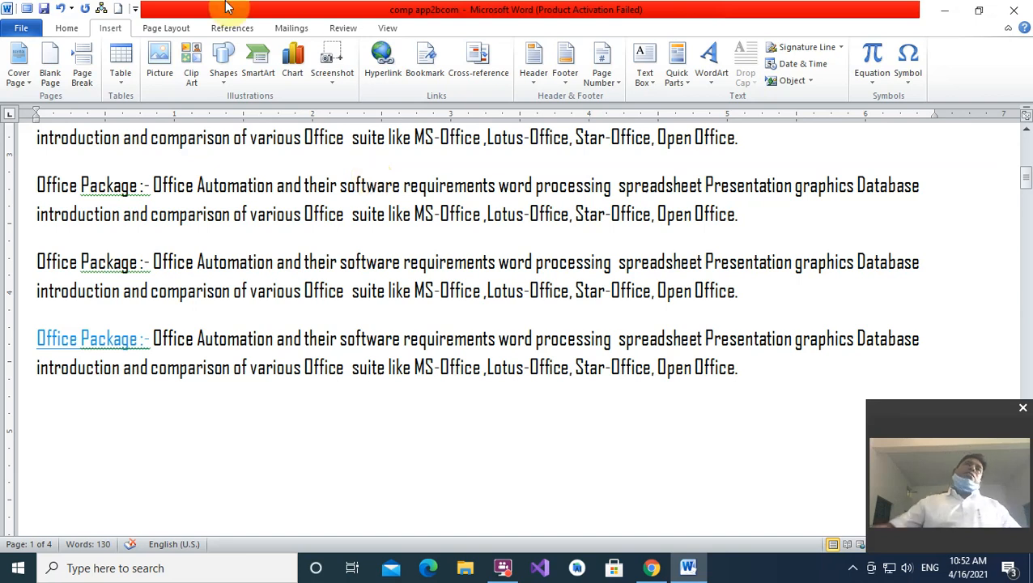
- Place the insertion point at the start of the Office Package paragraph above the hyperlinked one
scroll(324, 48, up, 1)
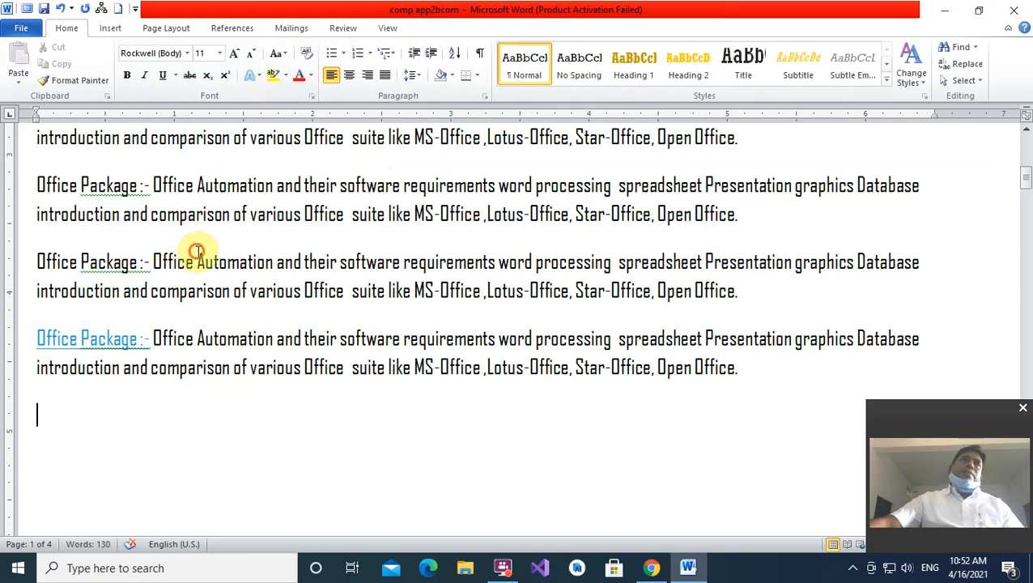
scroll(194, 255, up, 8)
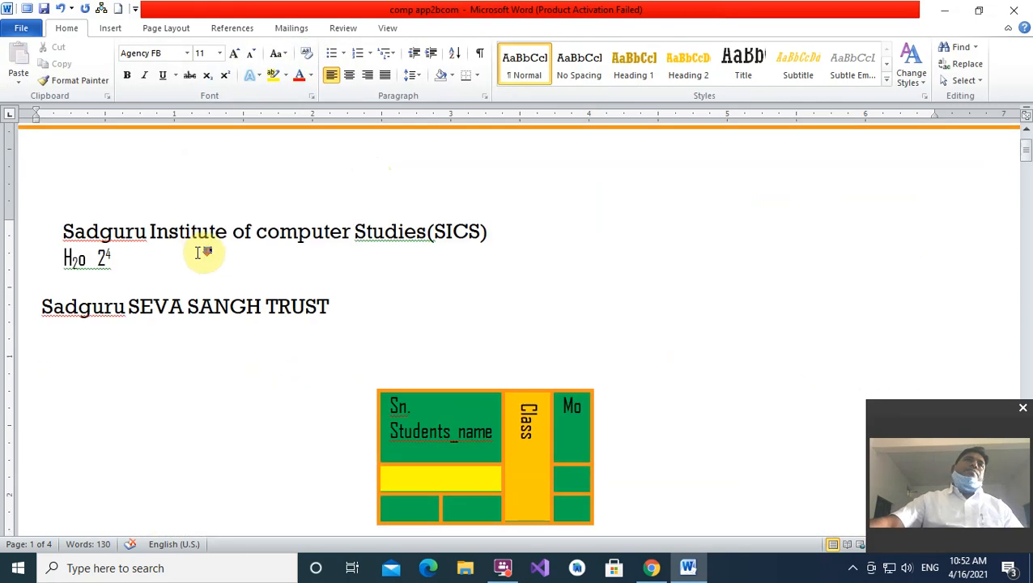
scroll(201, 253, down, 8)
click(36, 282)
click(298, 306)
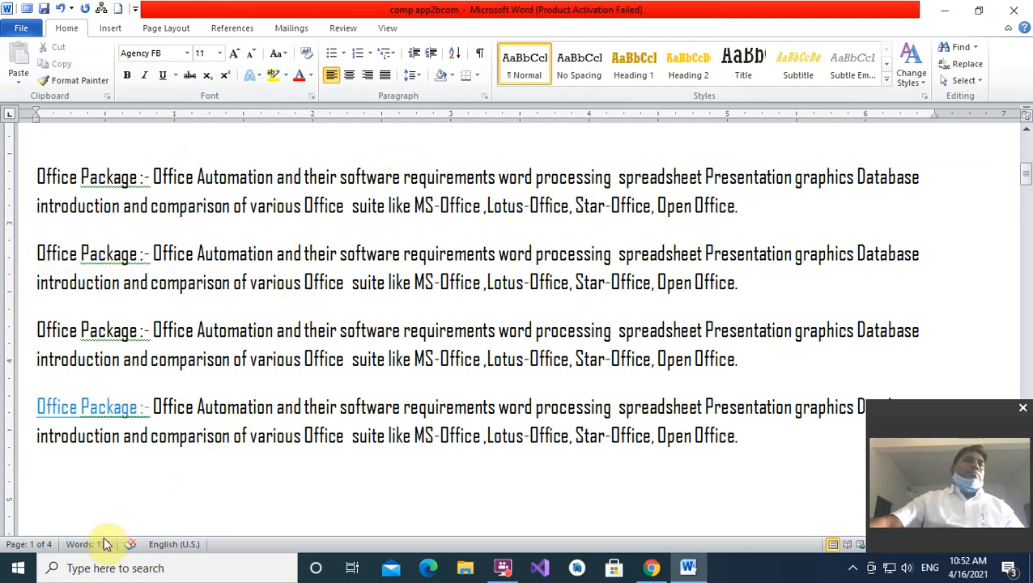
scroll(180, 373, down, 3)
scroll(240, 364, down, 5)
scroll(250, 366, down, 6)
scroll(269, 368, up, 10)
scroll(327, 363, up, 6)
click(36, 193)
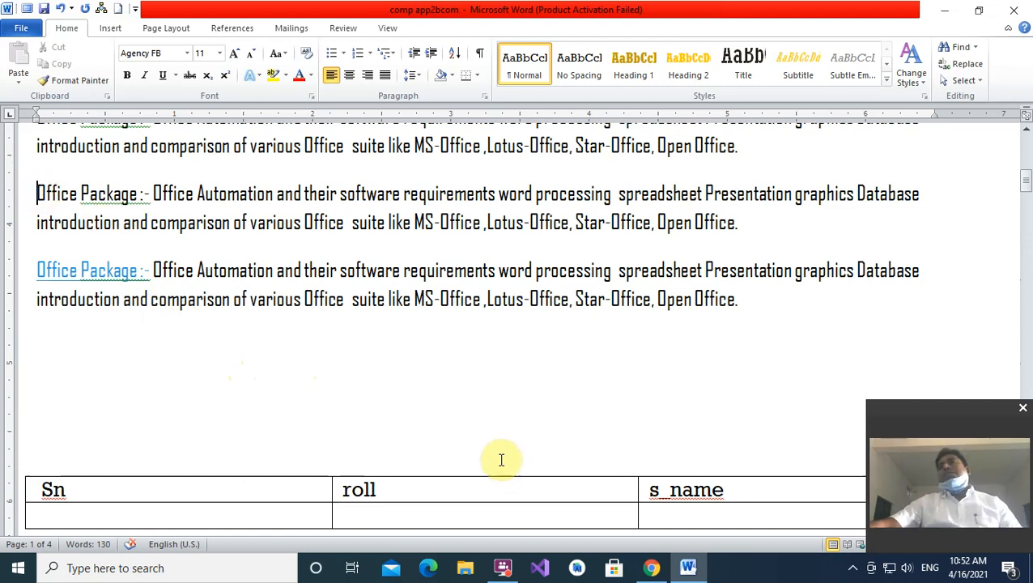
click(106, 27)
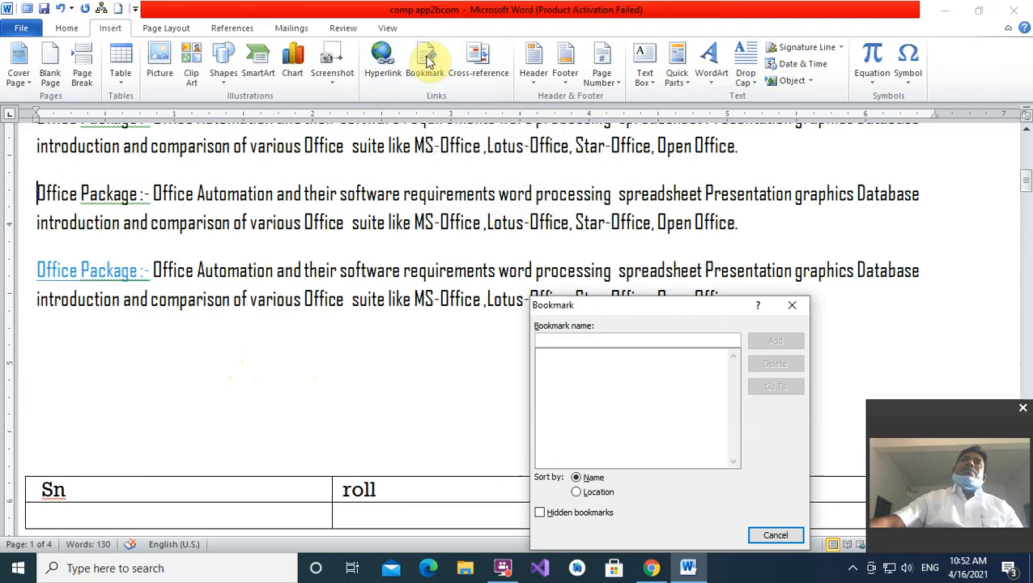
- Name the new bookmark 'sics' and add it at the paragraph's start
drag(697, 304, 708, 212)
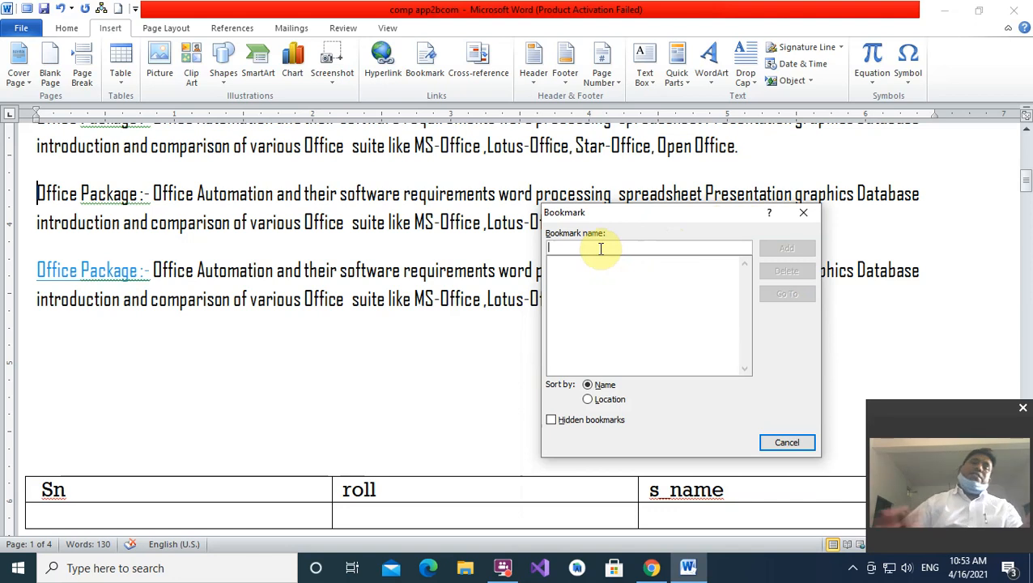
text(sics)
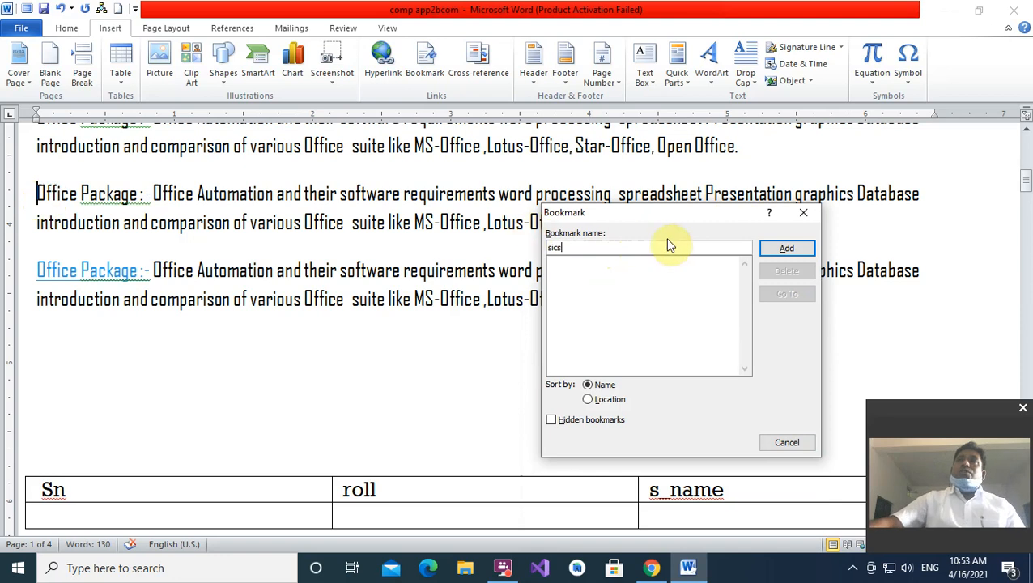
click(769, 248)
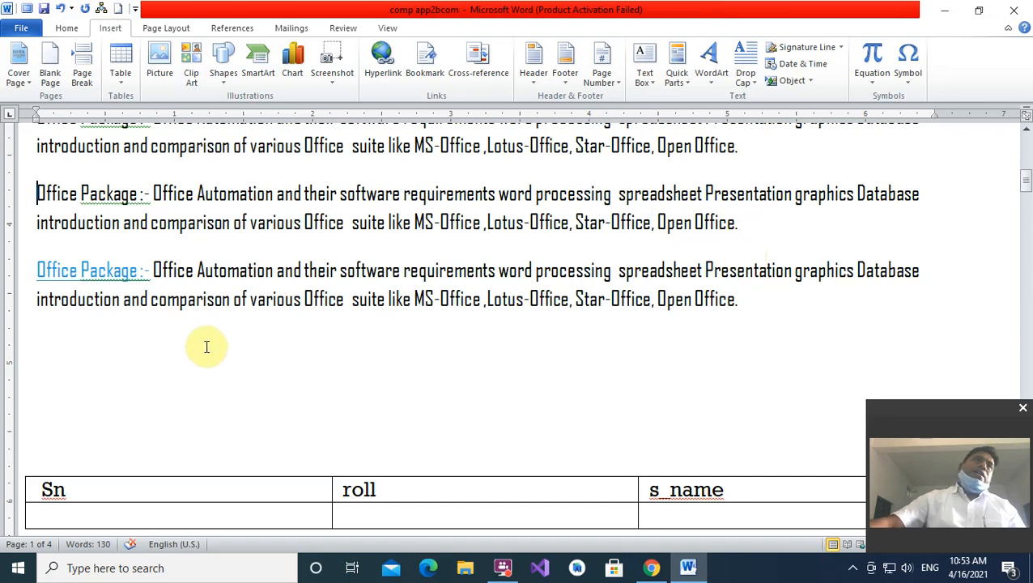
- Type the filler line 'sadguu fd fdfdffd' below the Sn/roll/s_name table, then scroll back up
scroll(212, 354, down, 3)
click(137, 432)
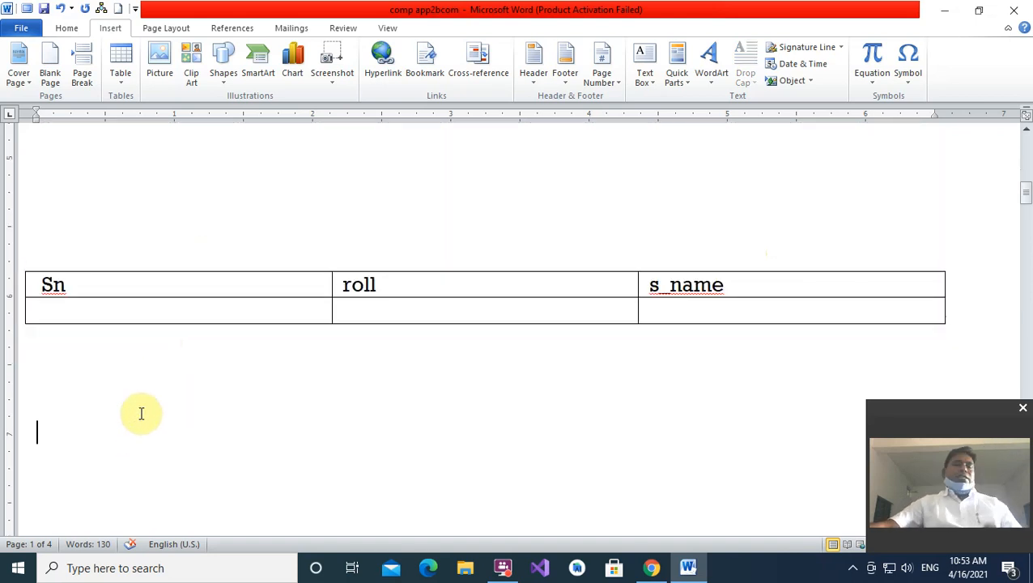
text(sadguu fd)
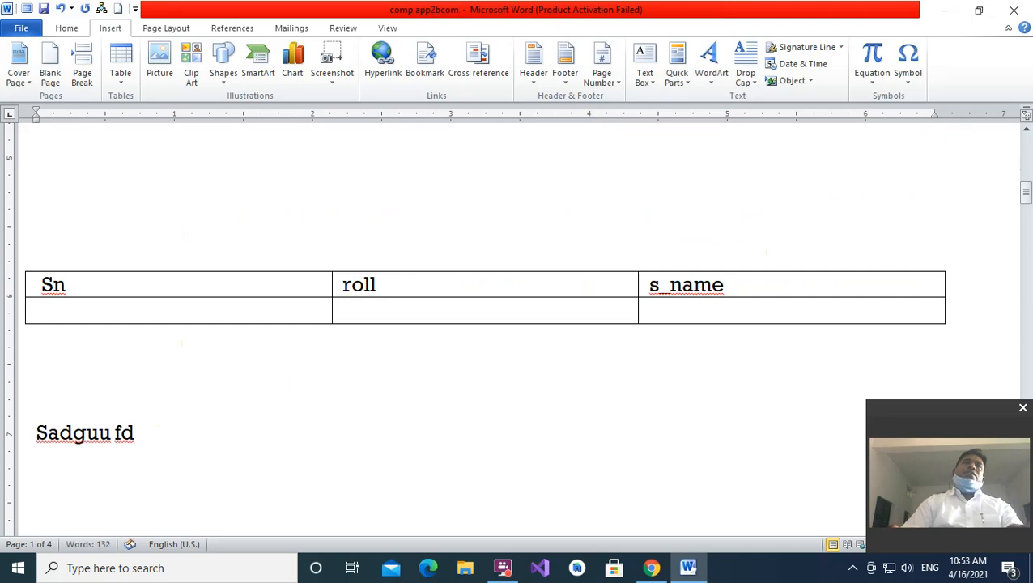
text(  fdfdffd)
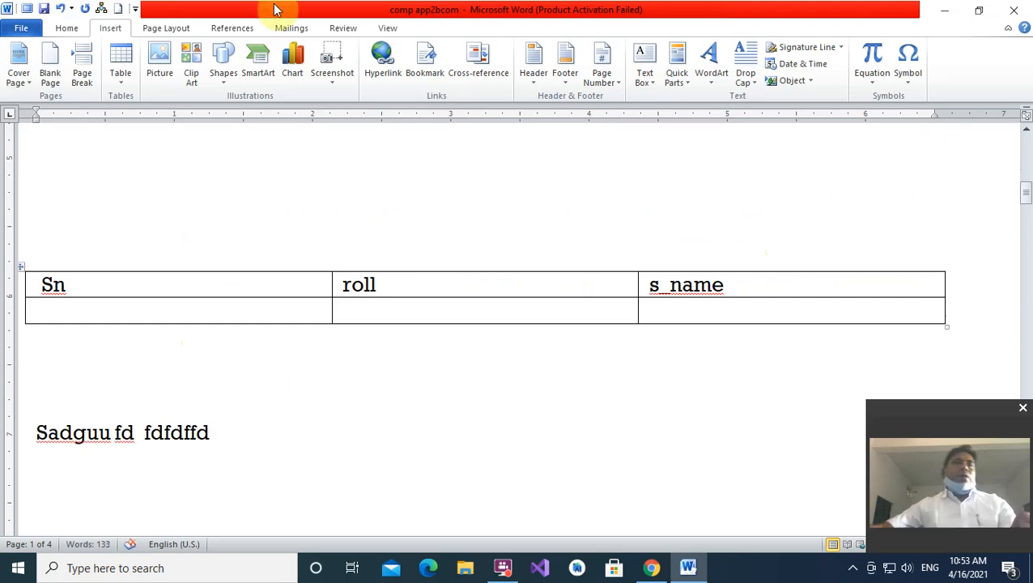
scroll(307, 241, down, 2)
scroll(338, 254, up, 7)
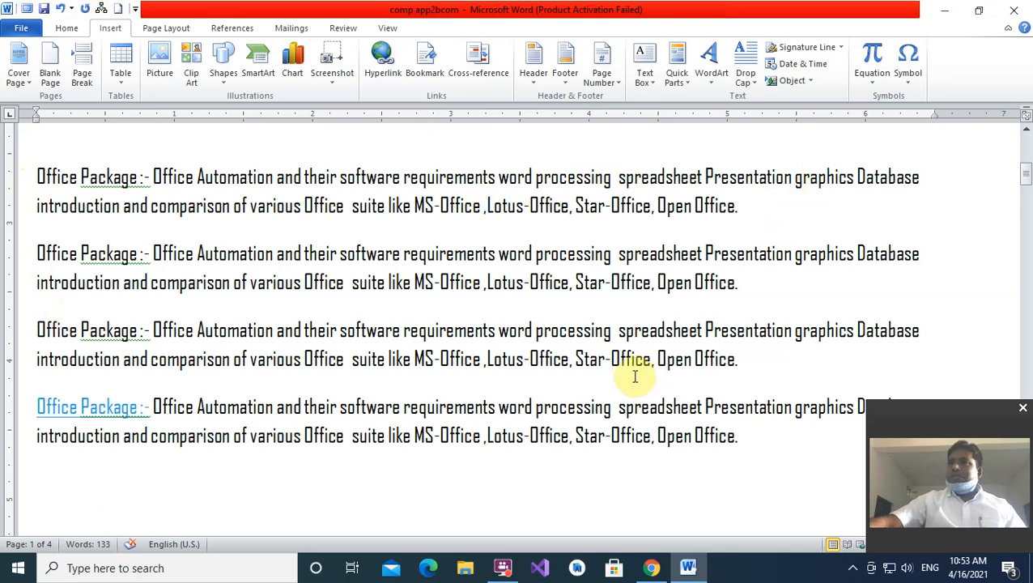
- From the last paragraph, go to the sics bookmark and close the Bookmark dialog
click(564, 436)
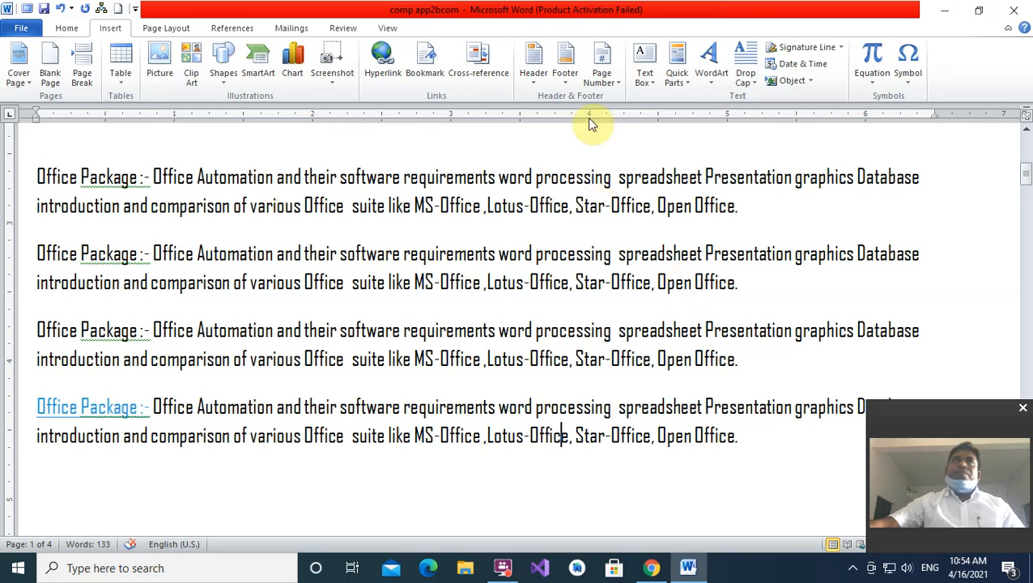
click(425, 64)
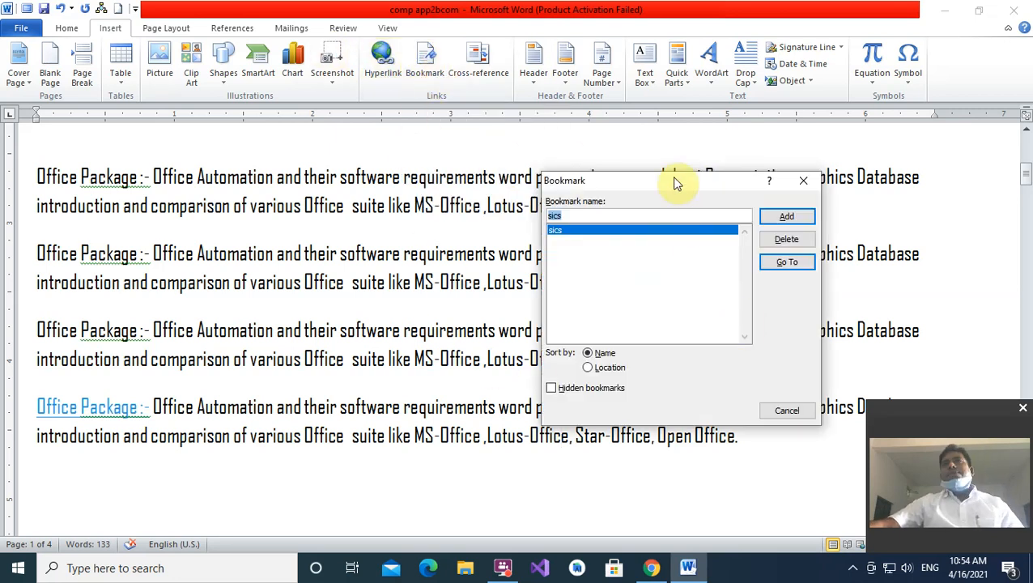
drag(696, 172, 724, 153)
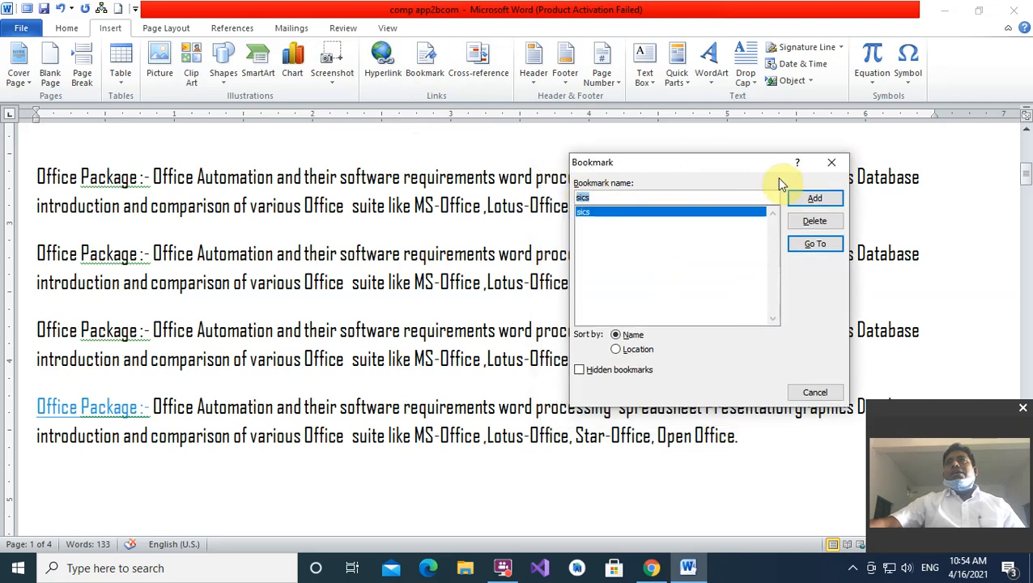
click(581, 213)
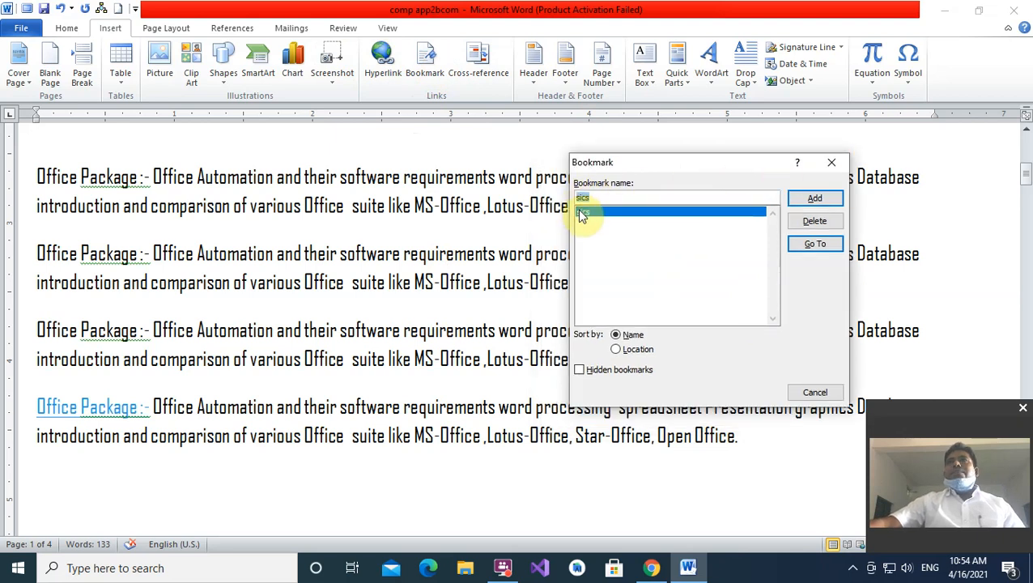
click(805, 248)
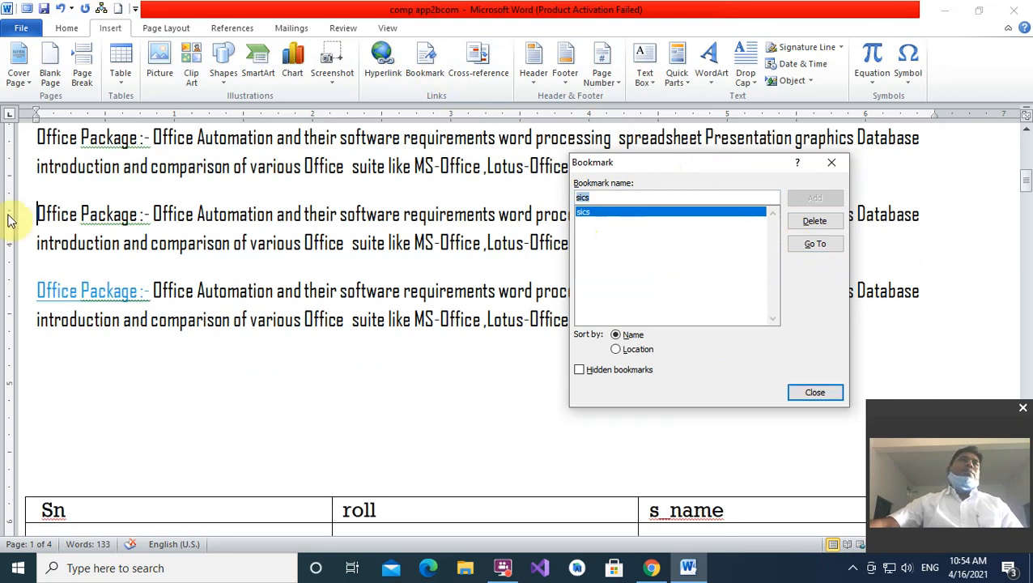
click(830, 163)
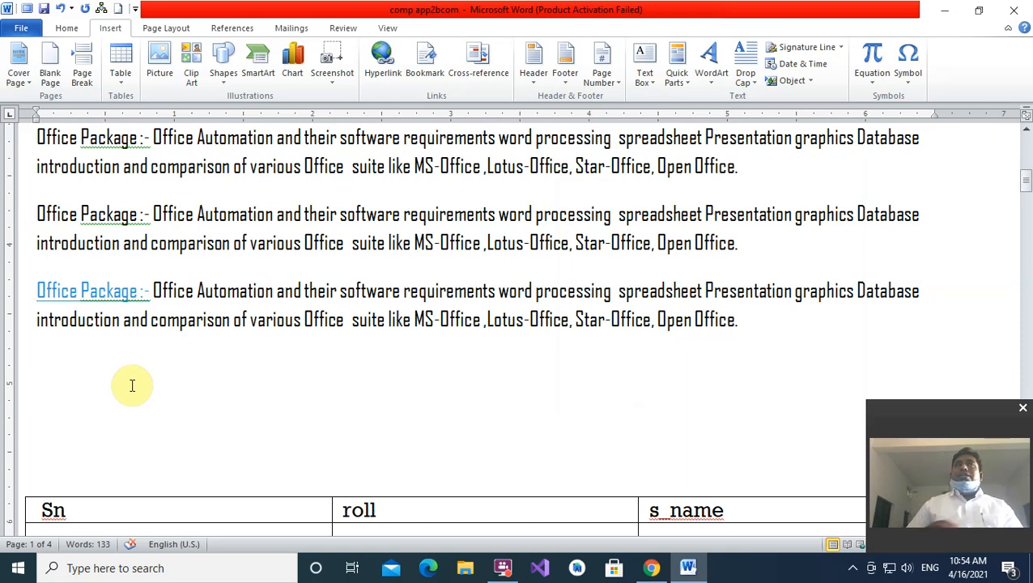
- Select the Office Package paragraphs through the last one, then place the caret below them
scroll(117, 304, up, 2)
drag(32, 197, 275, 356)
drag(389, 455, 677, 457)
scroll(502, 504, down, 5)
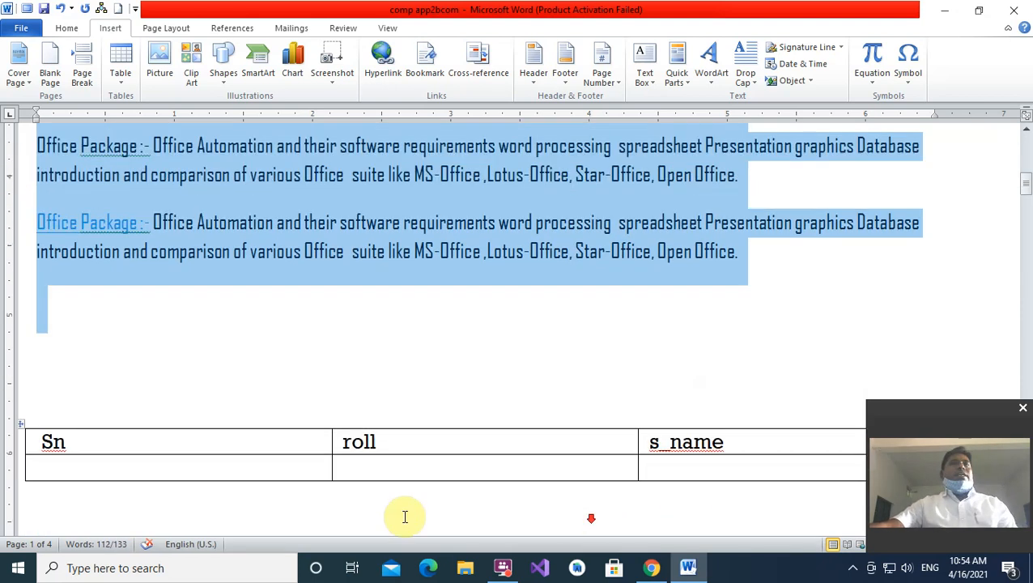
scroll(143, 510, down, 5)
click(184, 489)
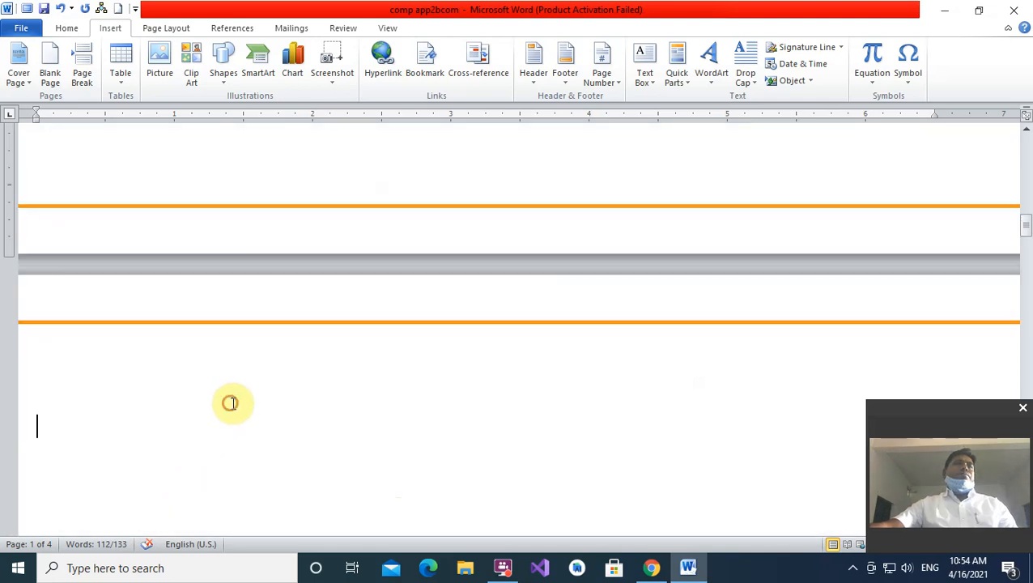
click(232, 401)
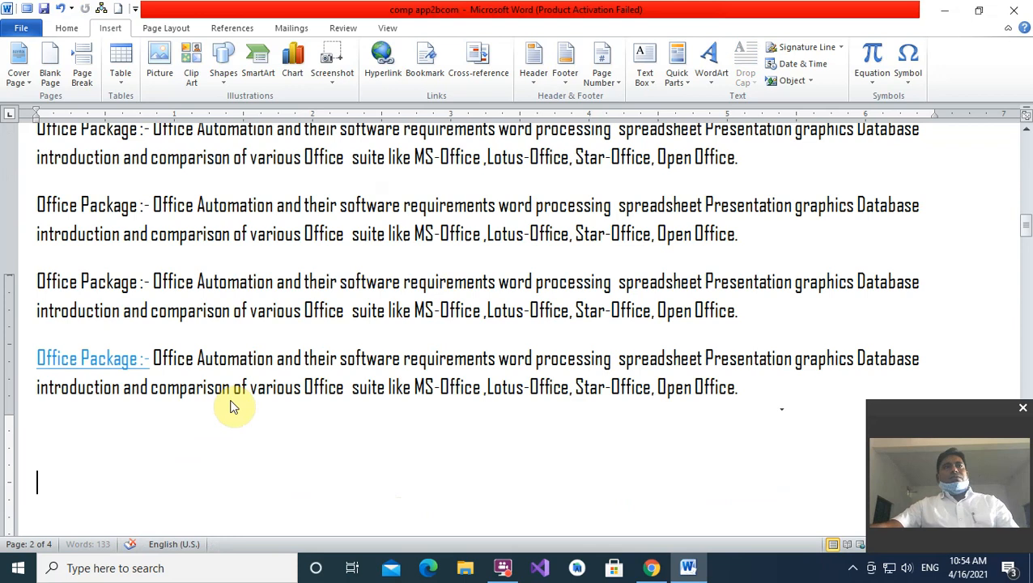
- Paste the copied content onto blank page 5 with Ctrl+V
scroll(233, 405, down, 10)
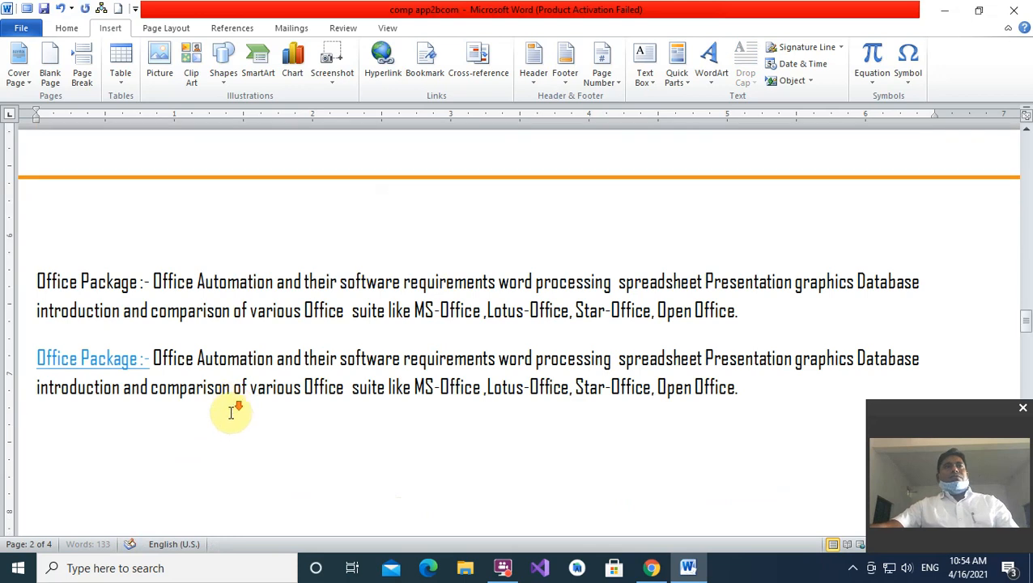
scroll(231, 415, down, 8)
click(233, 407)
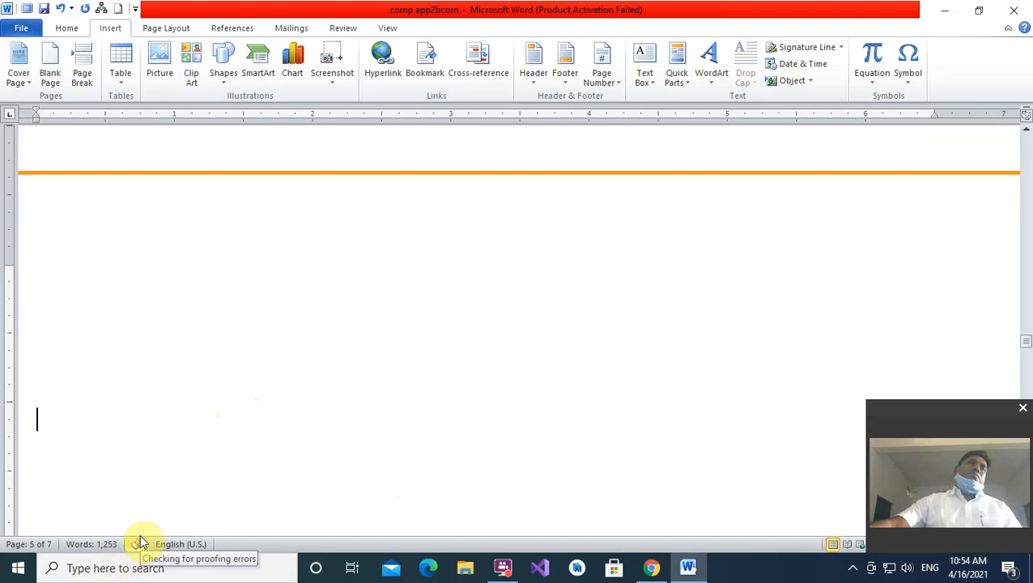
key(ctrl+v)
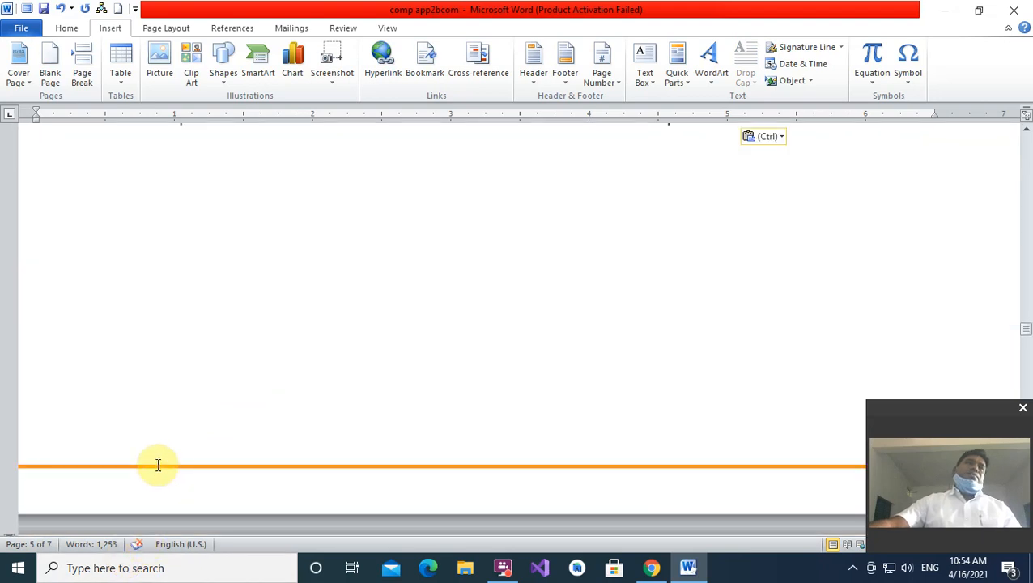
scroll(158, 464, up, 10)
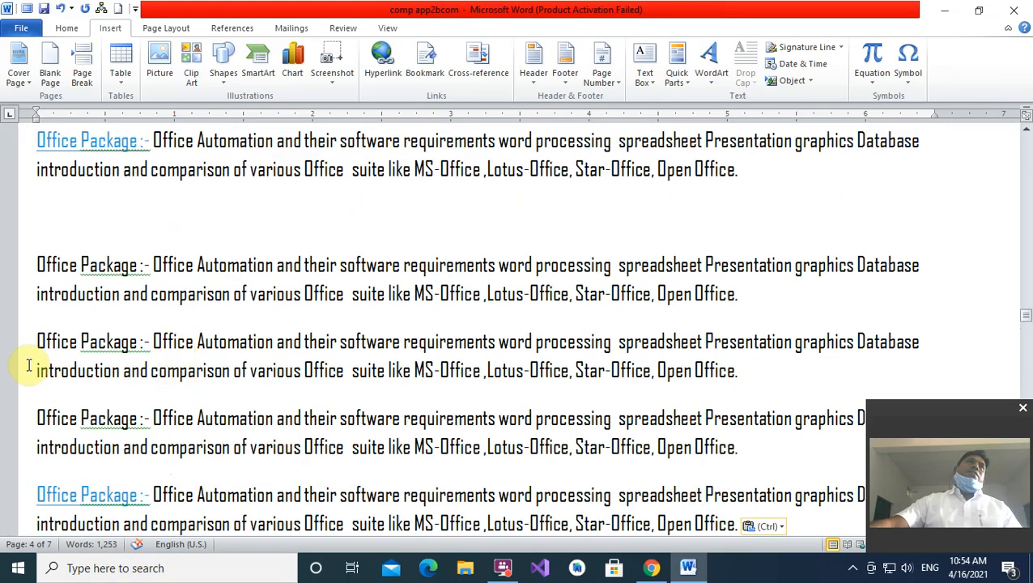
scroll(261, 512, down, 3)
scroll(261, 512, down, 8)
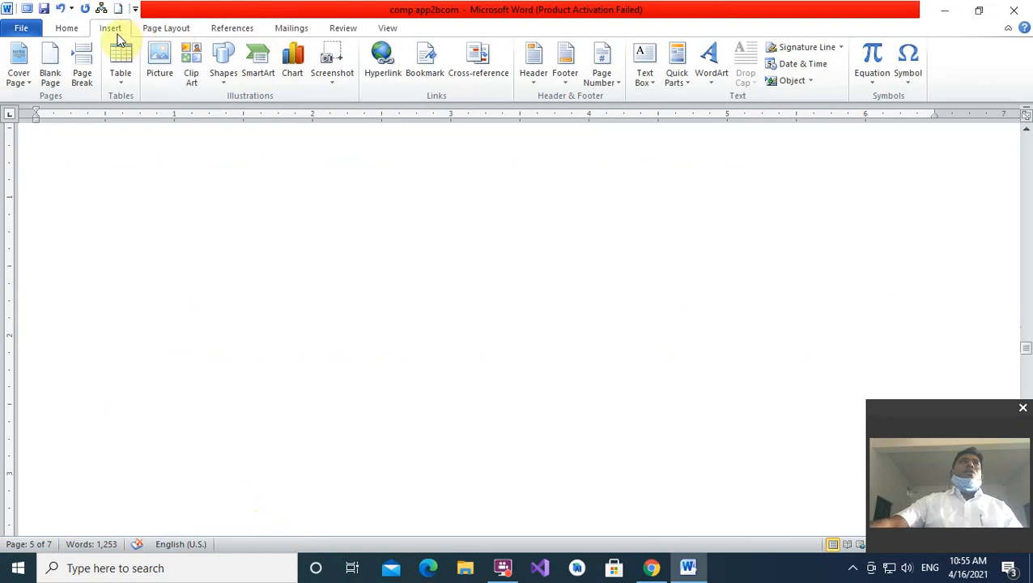
- Go to the sics bookmark and close the Bookmark dialog
click(424, 63)
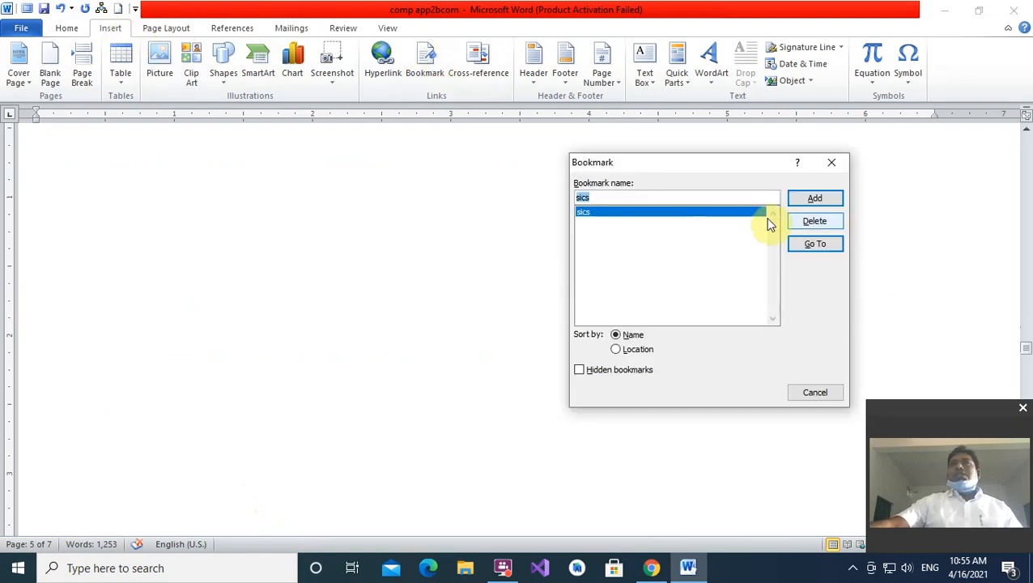
click(813, 244)
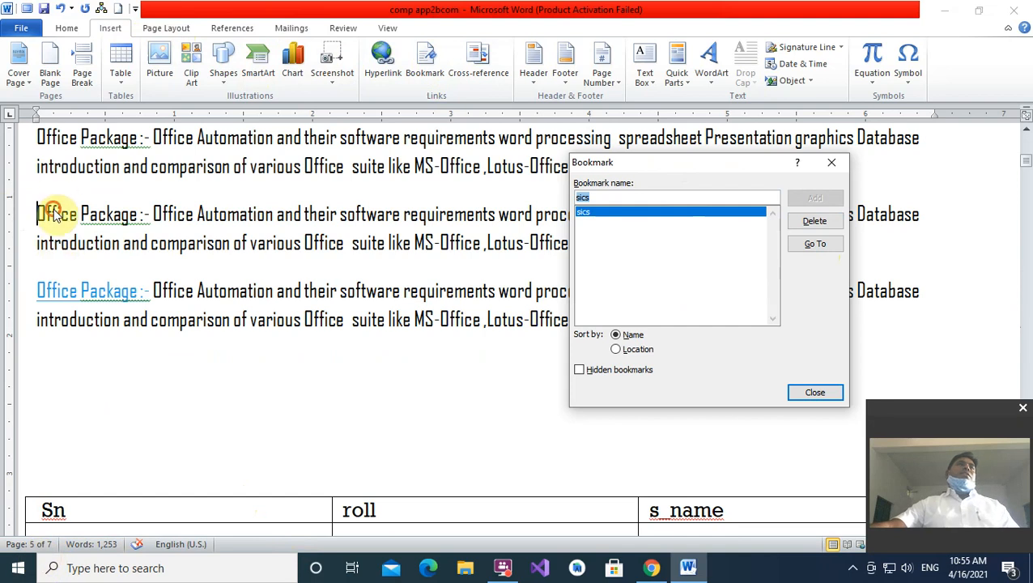
click(985, 206)
click(831, 162)
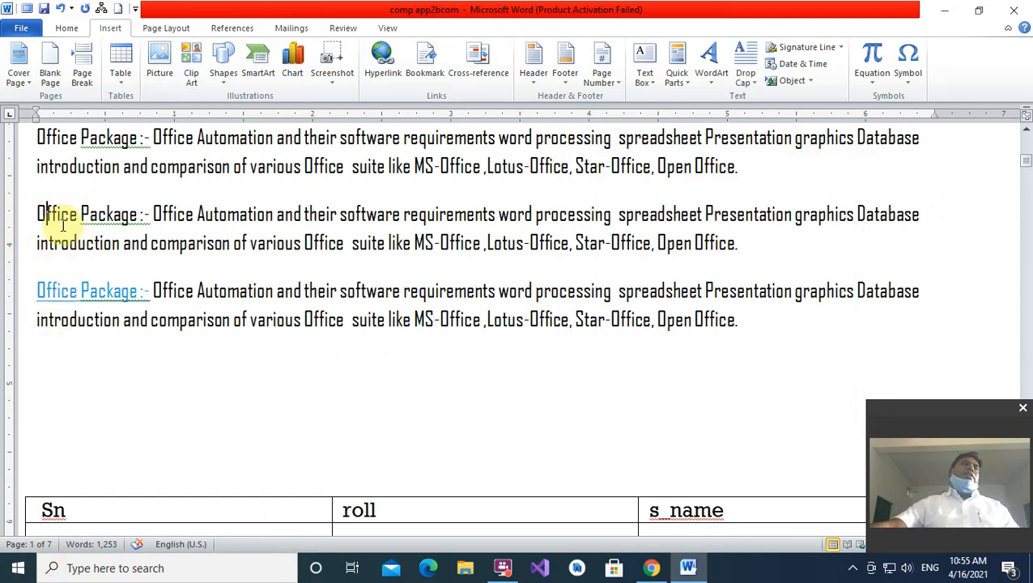
- Put the caret at the second paragraph's start and check the bookmark list without changes
click(38, 209)
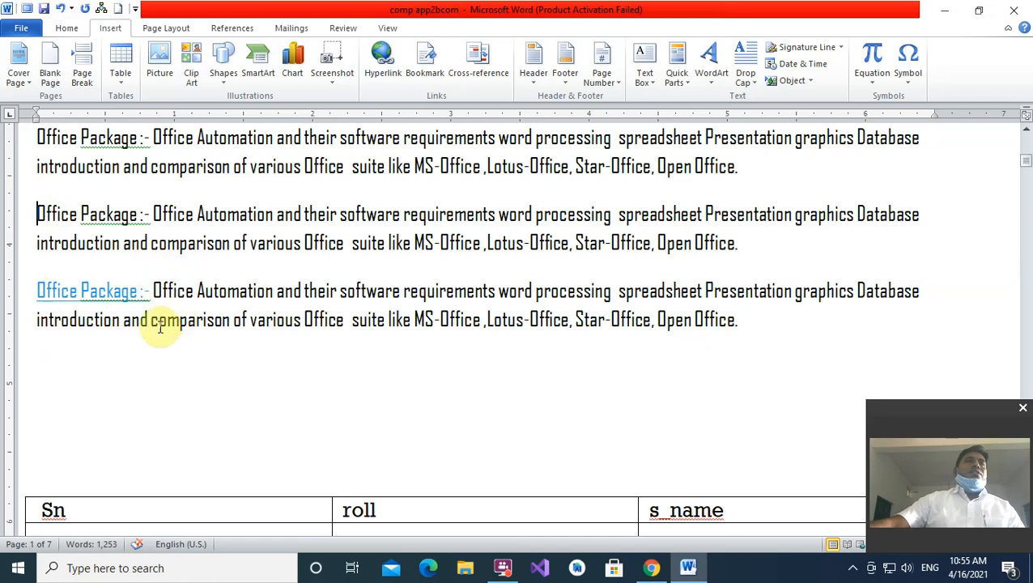
click(422, 58)
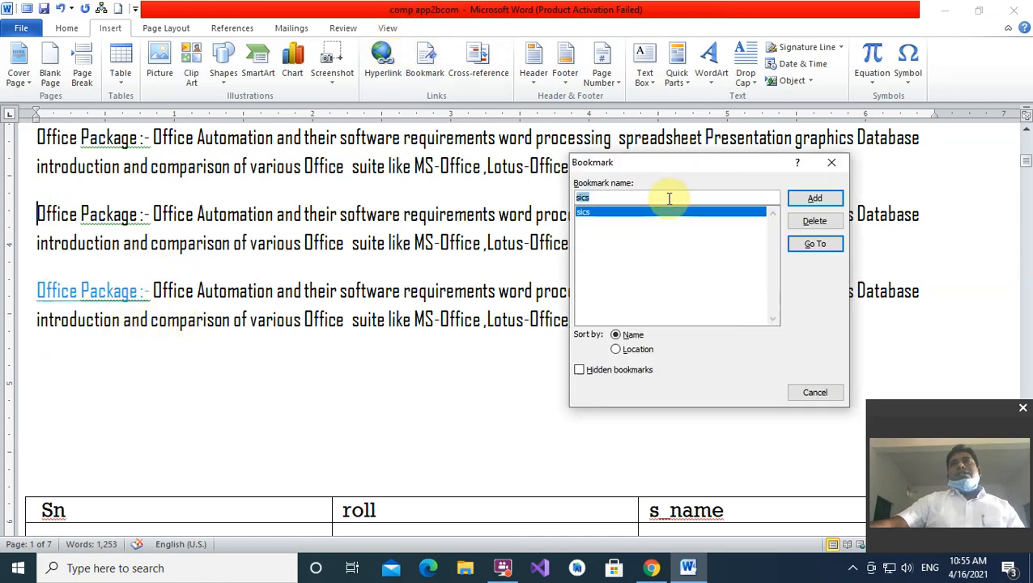
click(831, 162)
scroll(312, 368, down, 4)
scroll(312, 368, up, 6)
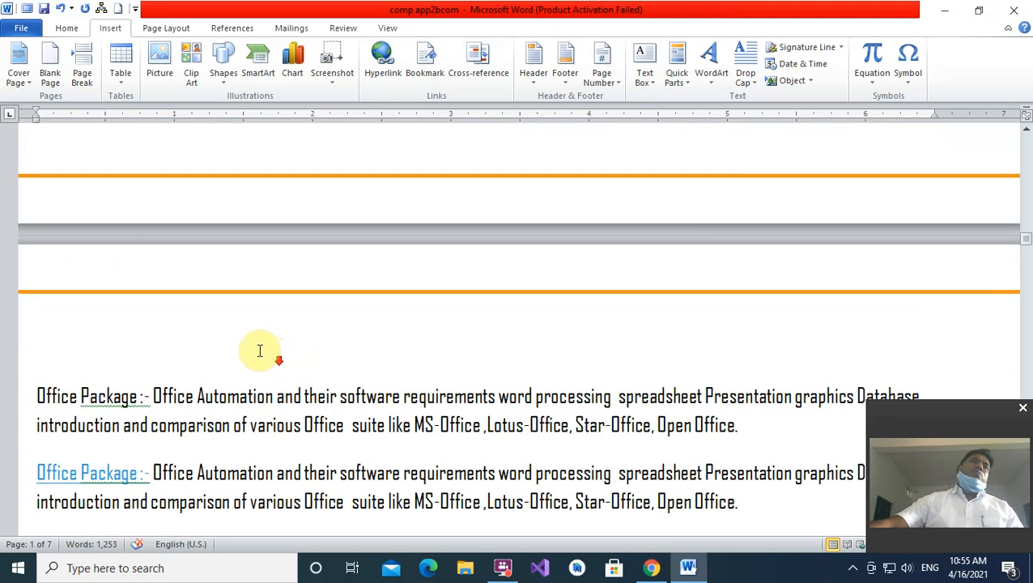
scroll(259, 349, down, 10)
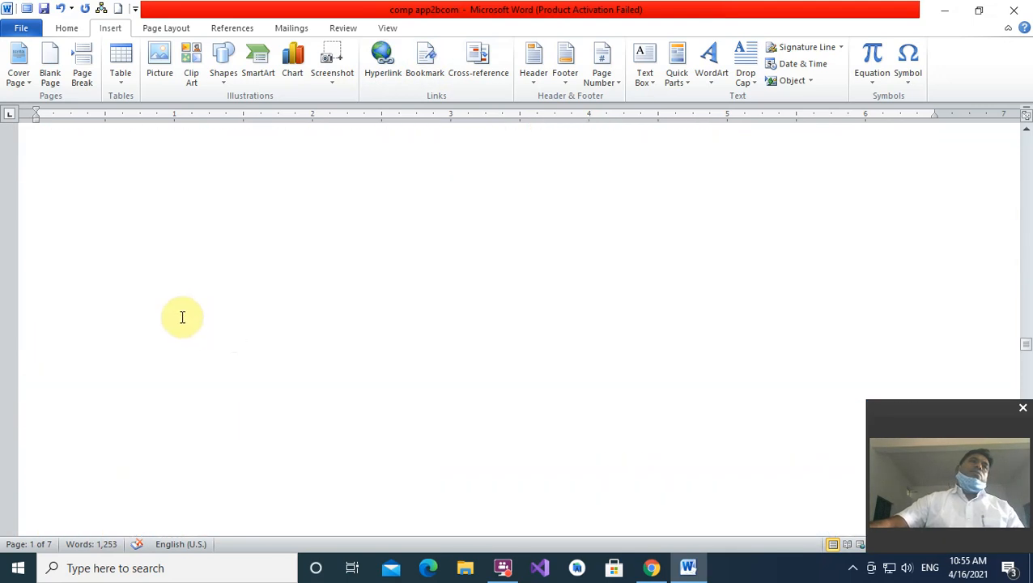
- At the top of blank page 5, reopen the bookmark list and select the existing name
click(169, 194)
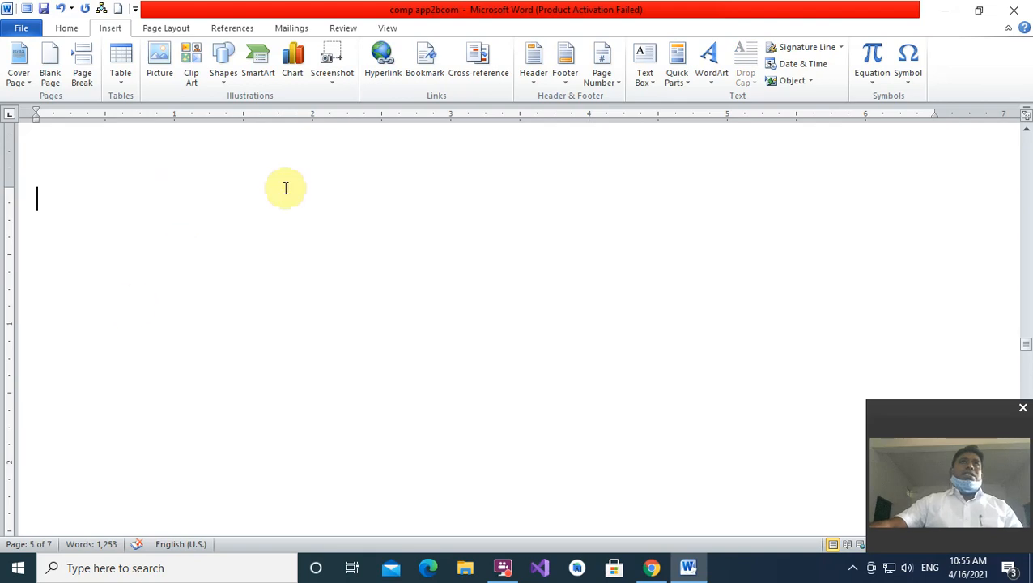
click(431, 65)
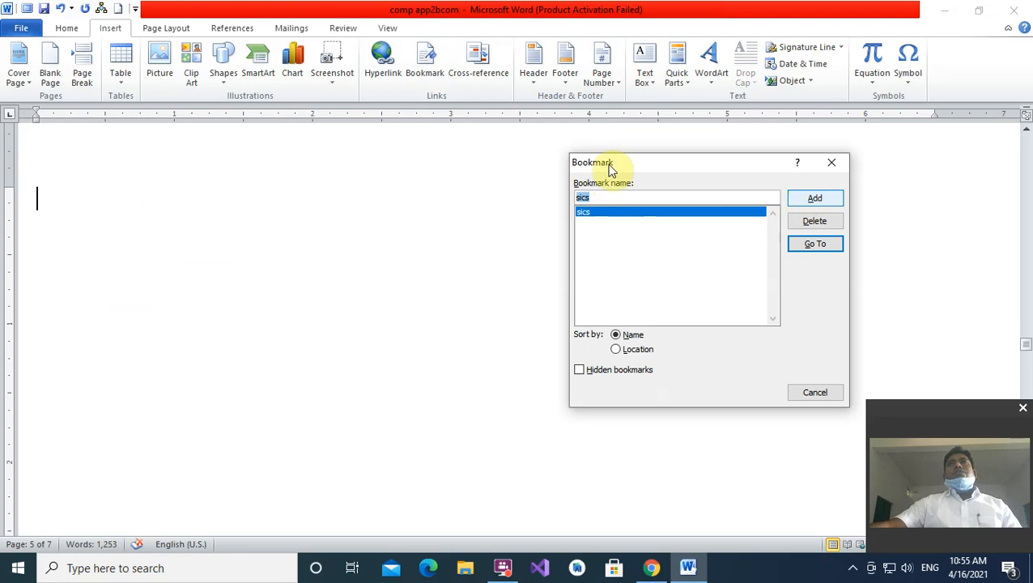
double_click(607, 196)
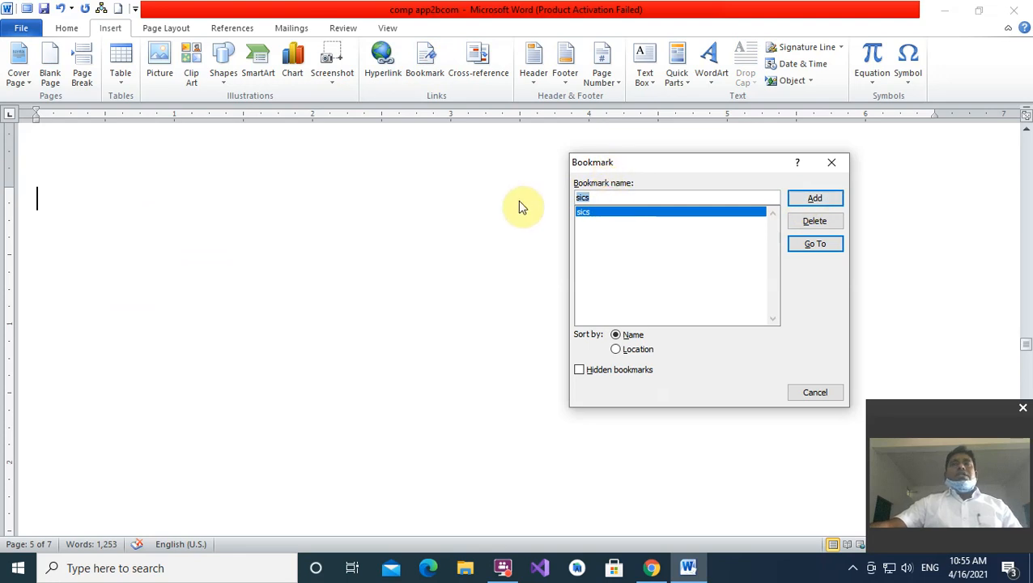
- Edit the bookmark name to 'sics1' and add it at the top of page 5
click(600, 198)
key(BackSpace)
key(BackSpace)
text(cs)
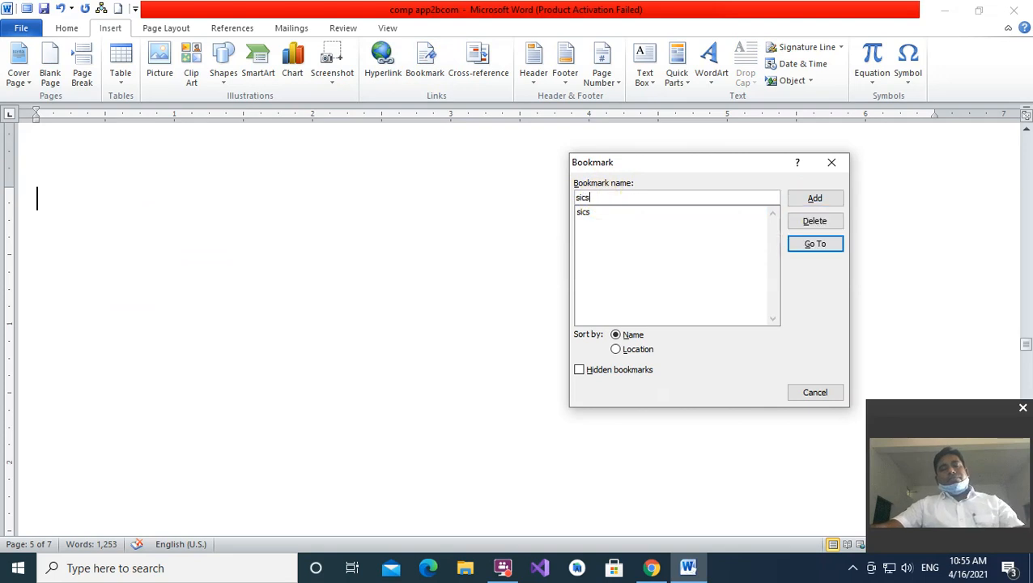
text(1)
click(811, 200)
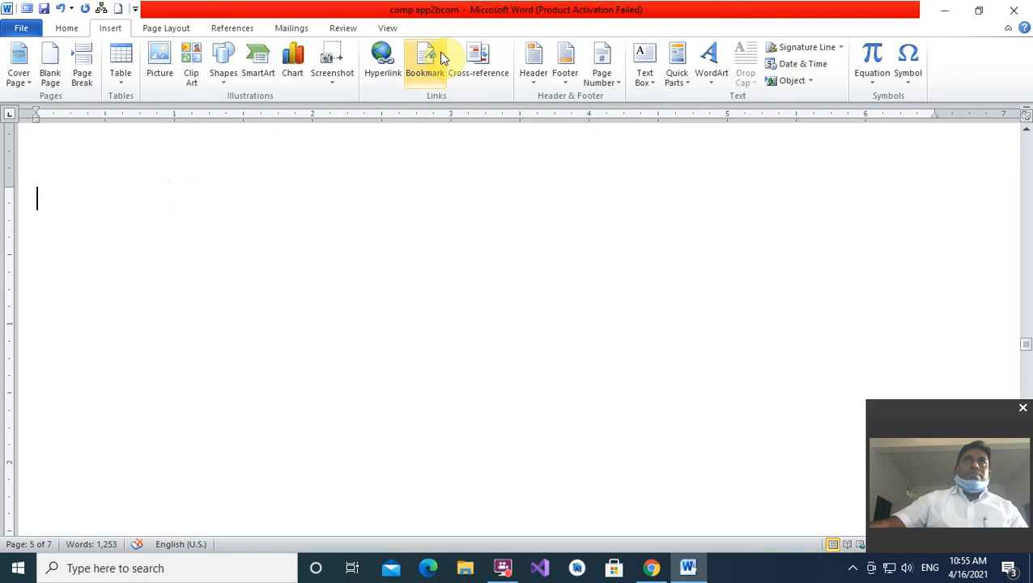
- Go to the sics bookmark, then to sics1, and close the bookmark list
click(413, 60)
click(583, 212)
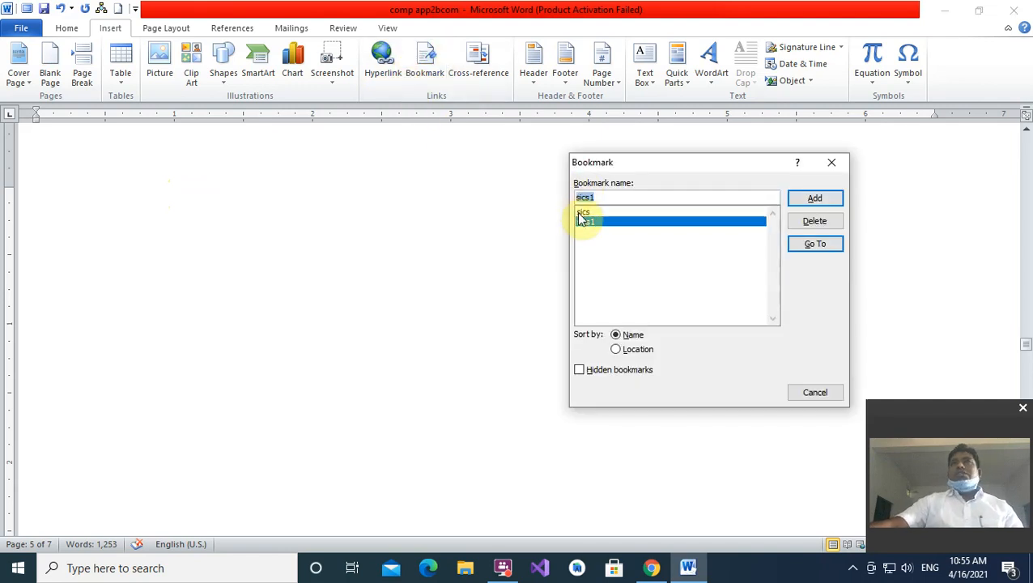
click(814, 243)
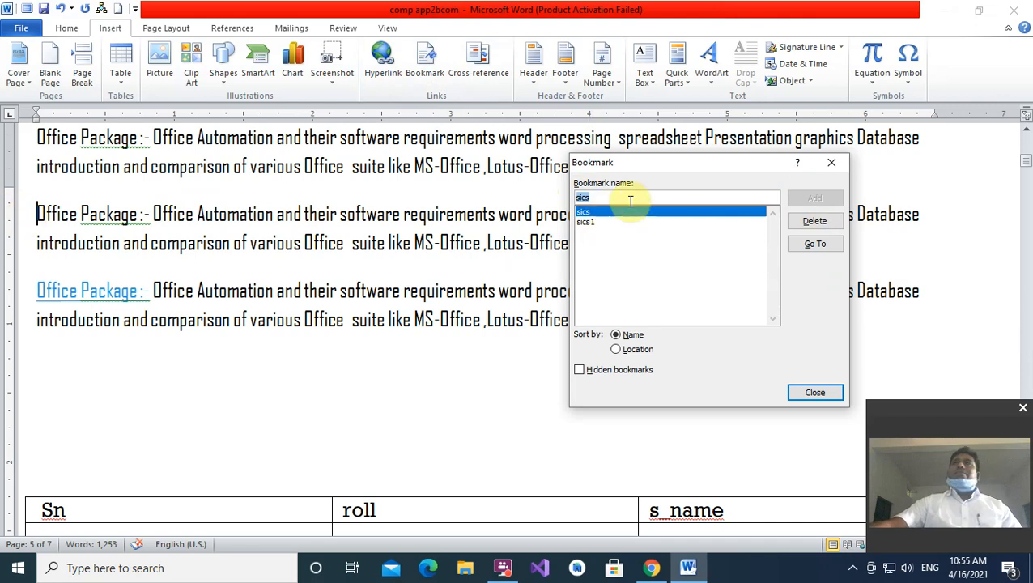
click(586, 222)
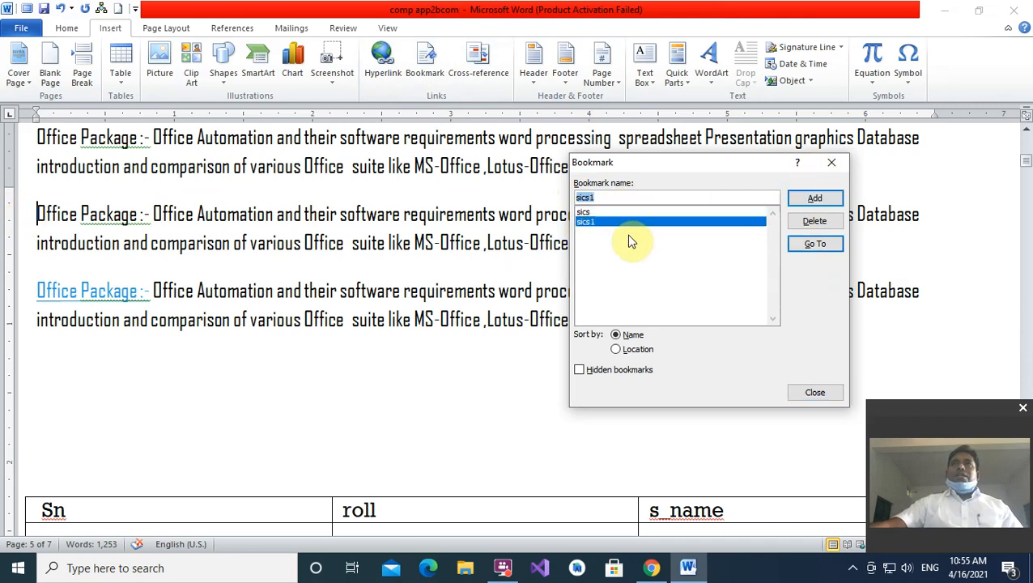
click(814, 246)
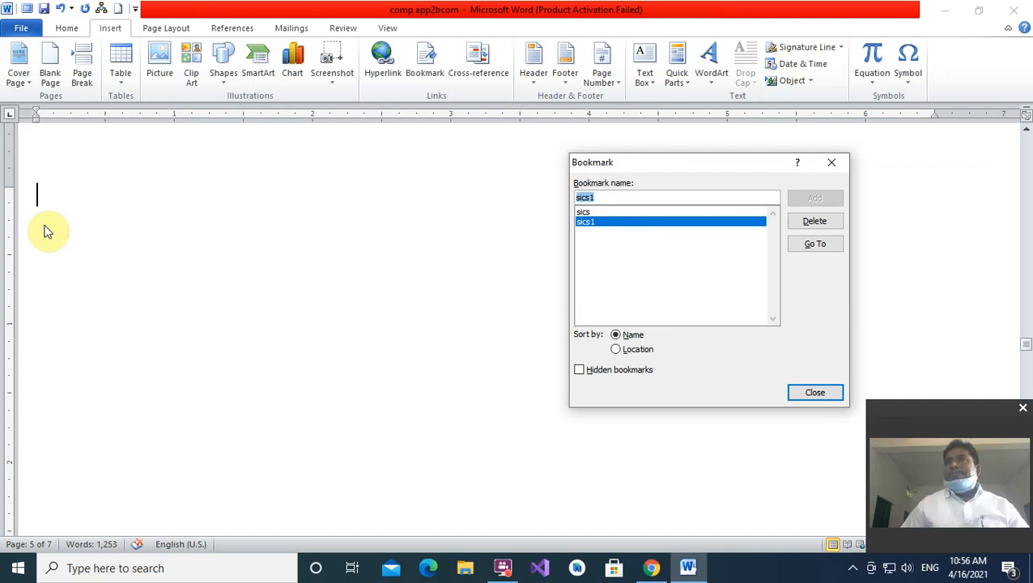
click(831, 167)
- Glance at the Cross-reference options and close the dialog without inserting anything
click(484, 61)
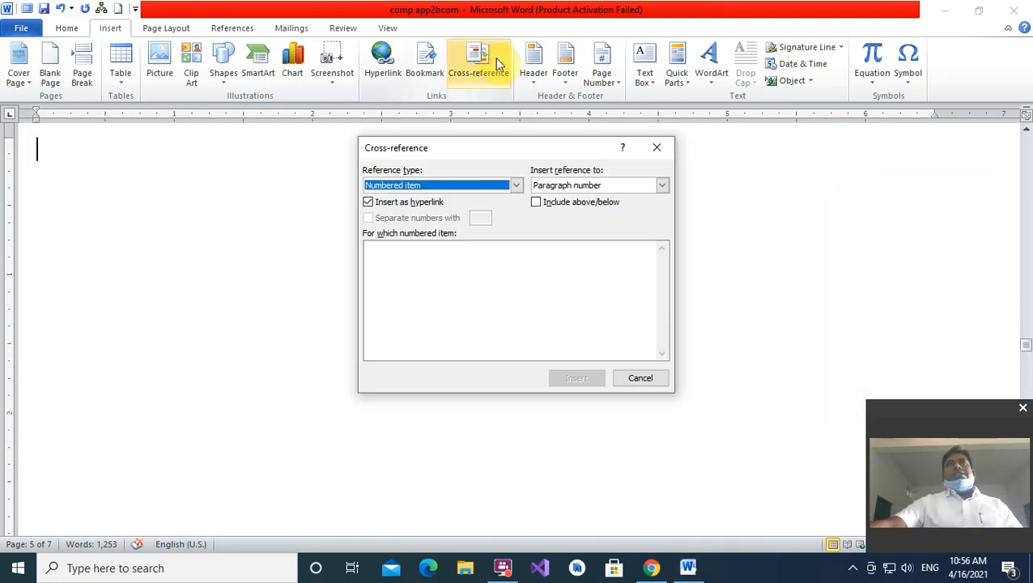
click(652, 147)
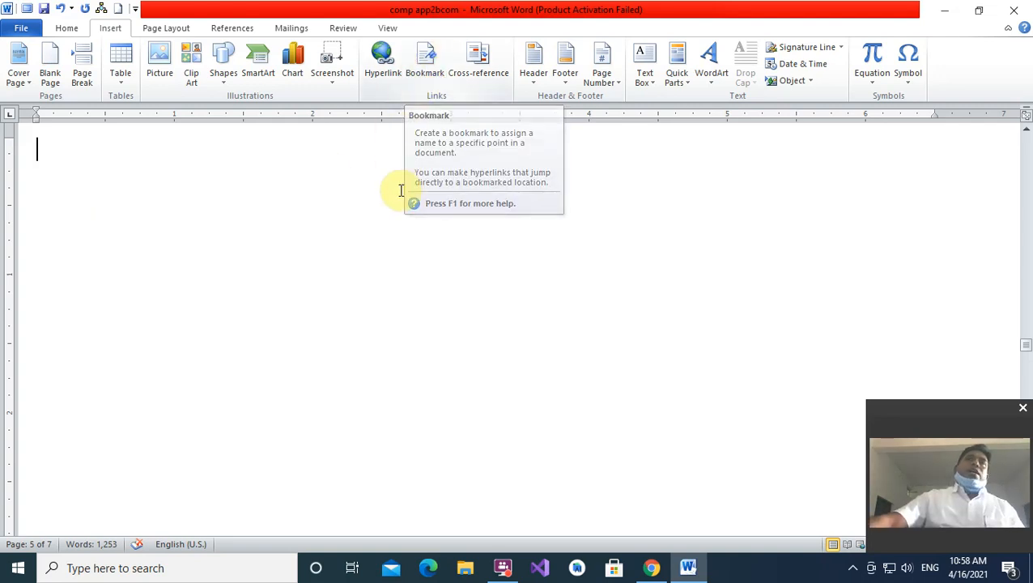
- Remove the hyperlink from 'Office Package :-' in the last paragraph
scroll(365, 162, up, 10)
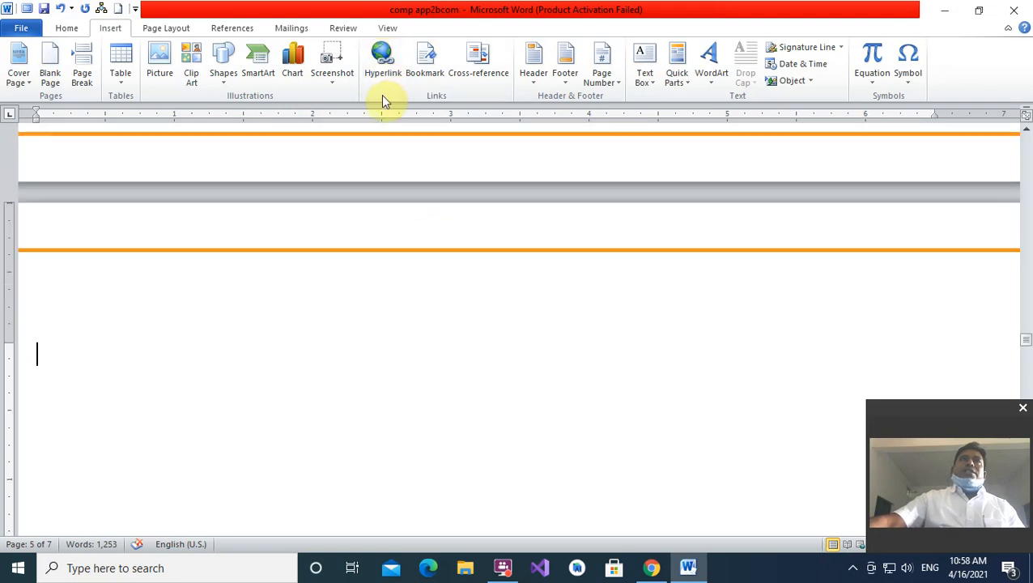
drag(1025, 332, 1026, 141)
scroll(272, 265, down, 15)
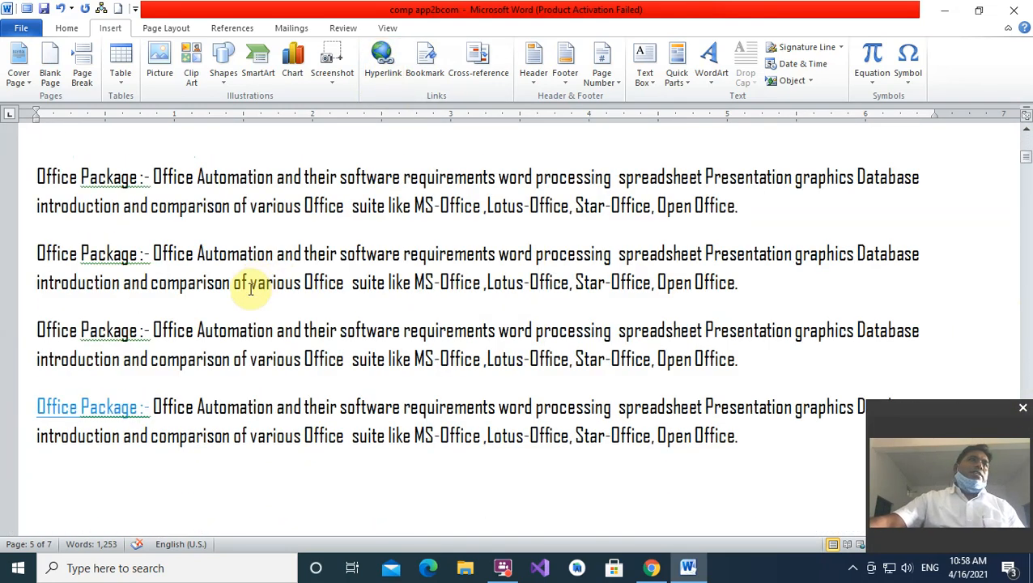
drag(34, 341, 162, 350)
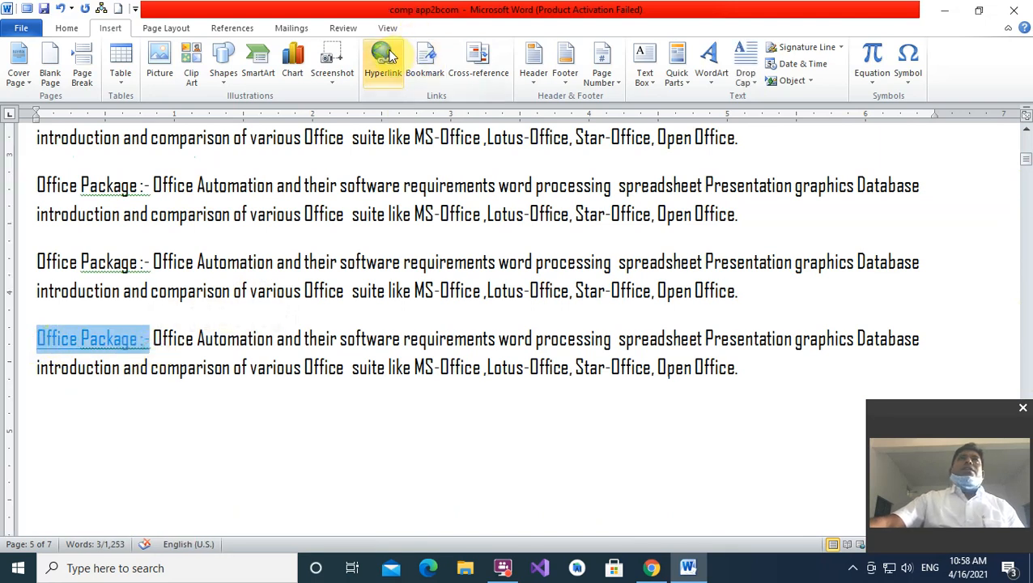
right_click(104, 341)
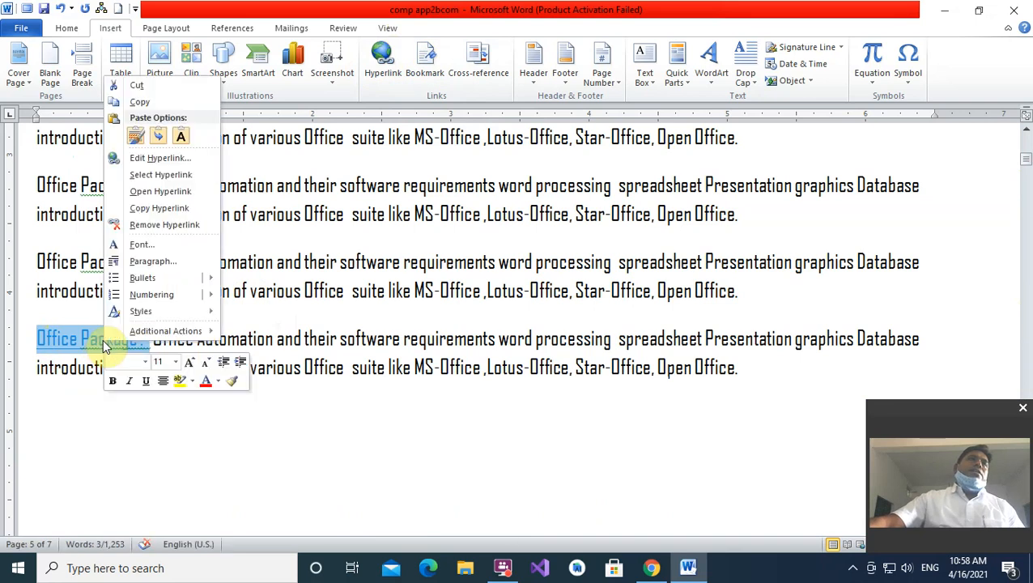
click(153, 228)
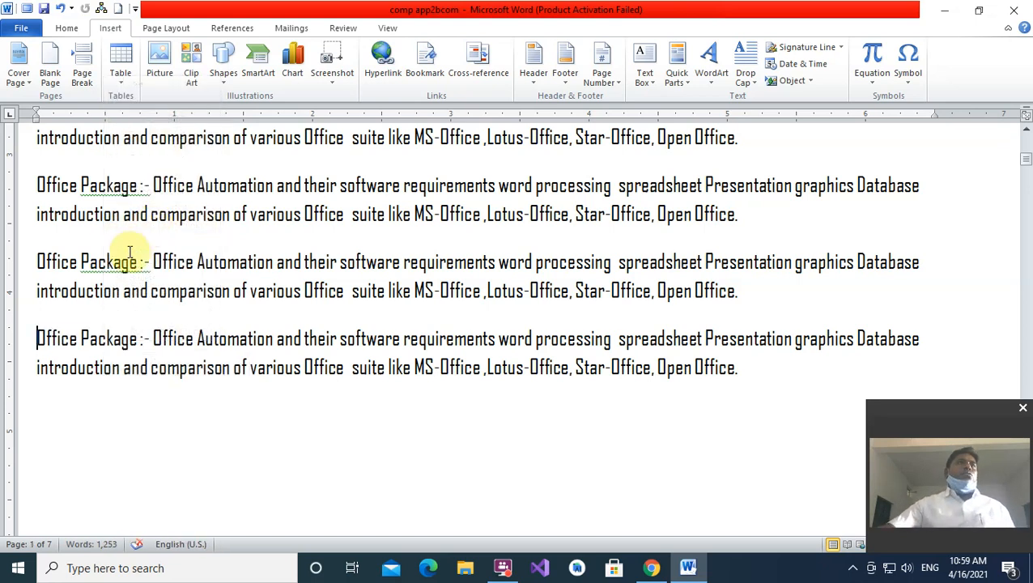
- Reselect 'Office Package :-' to confirm it is now plain, unlinked text, then deselect it
double_click(126, 446)
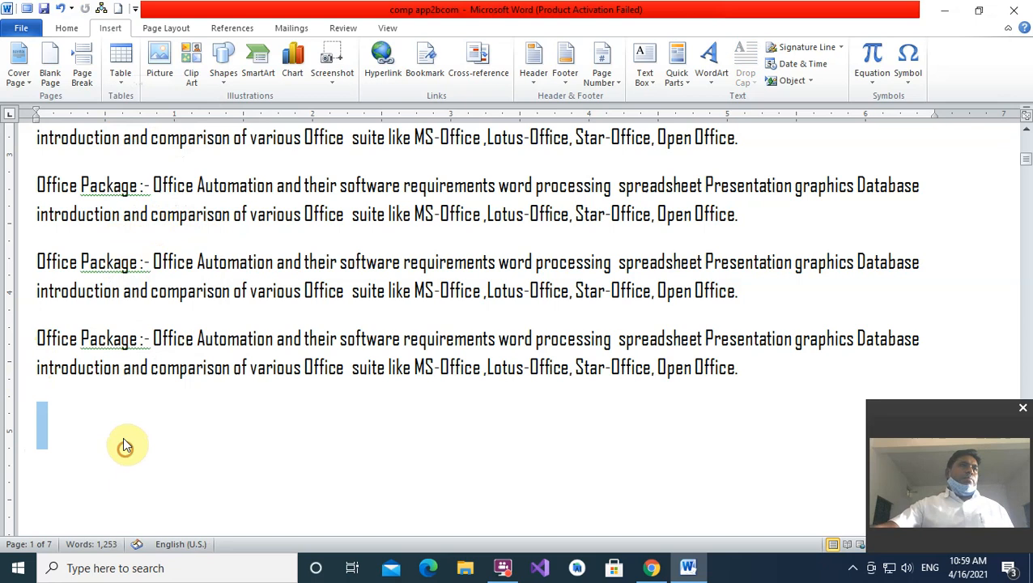
click(55, 338)
drag(38, 338, 152, 339)
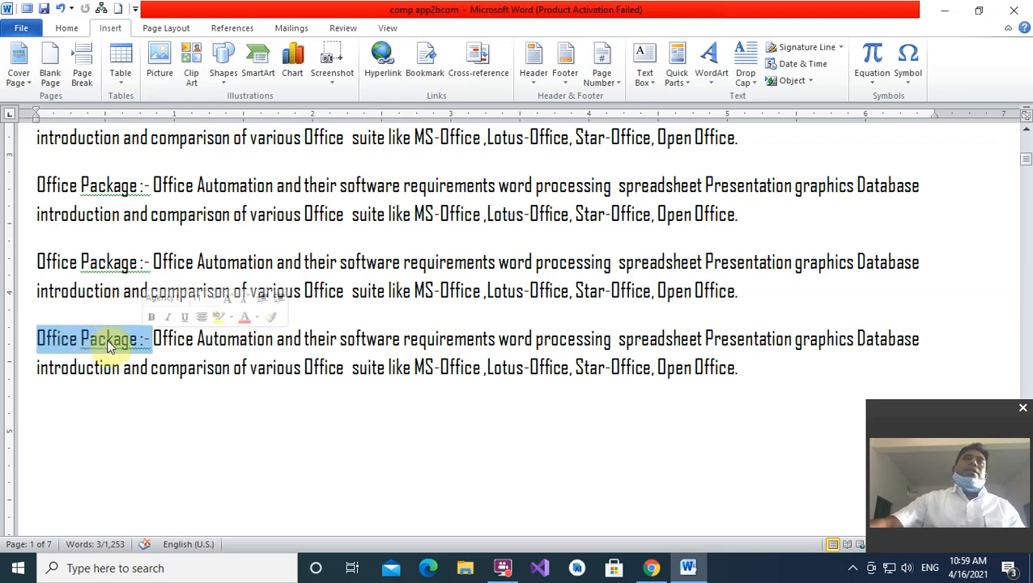
click(144, 395)
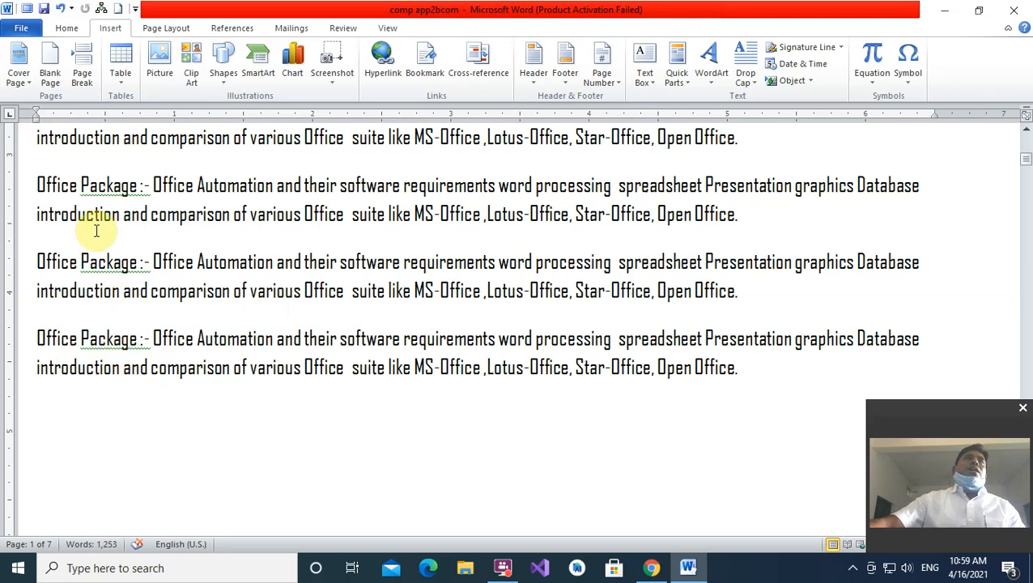
- Delete the sics1 and sics bookmarks, leaving the bookmark list empty
click(426, 65)
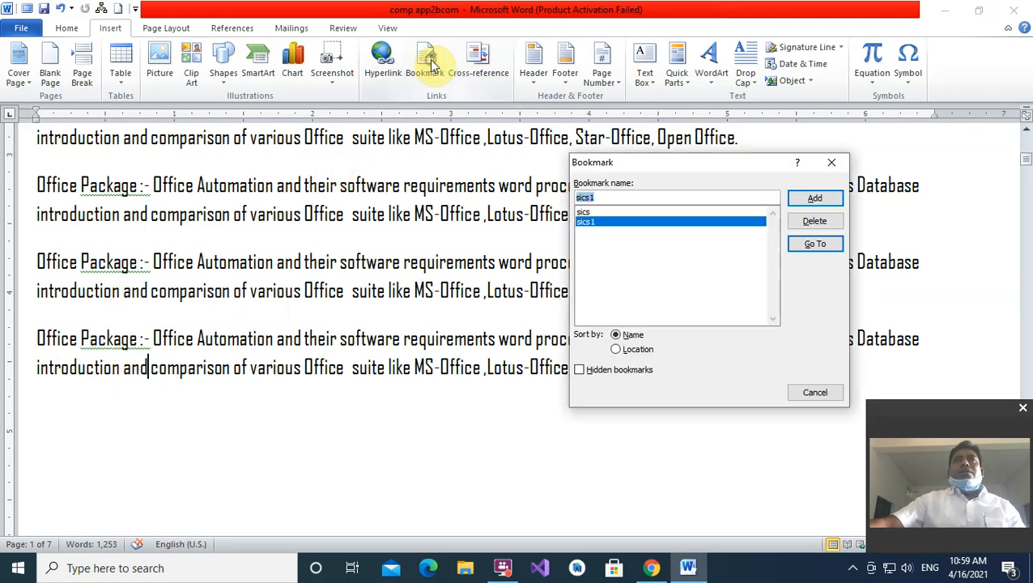
drag(728, 160, 603, 133)
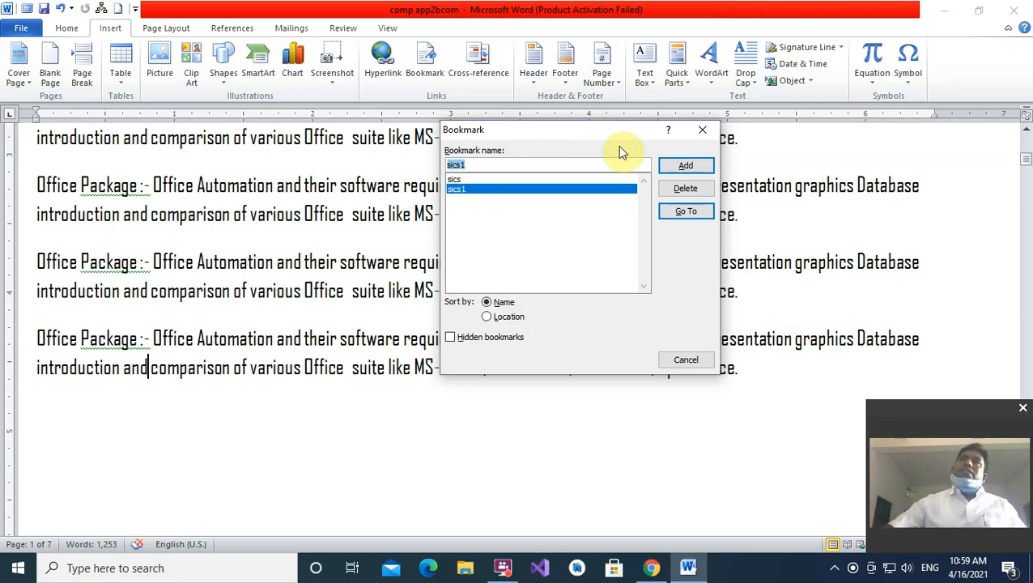
click(685, 187)
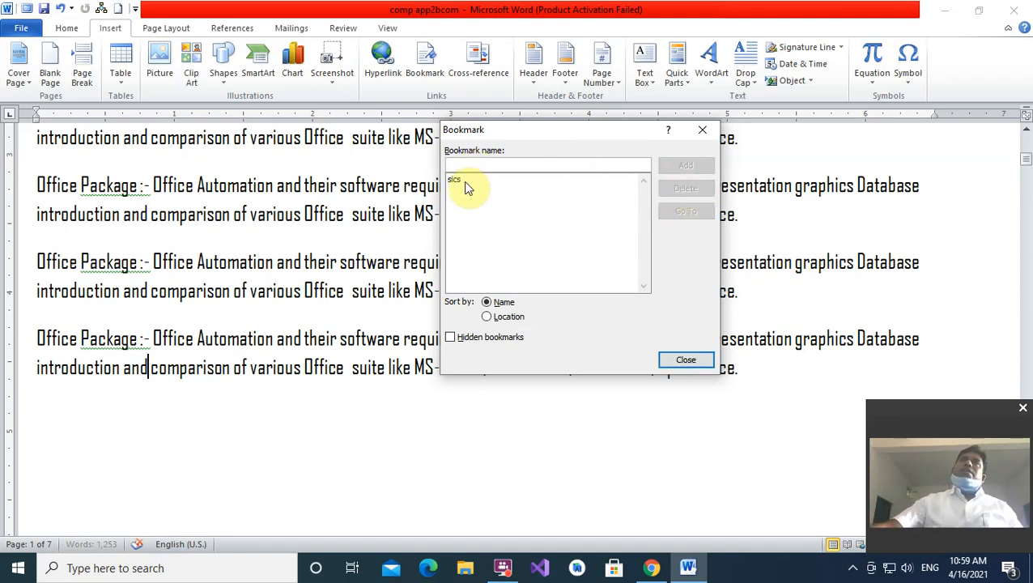
click(457, 179)
click(684, 187)
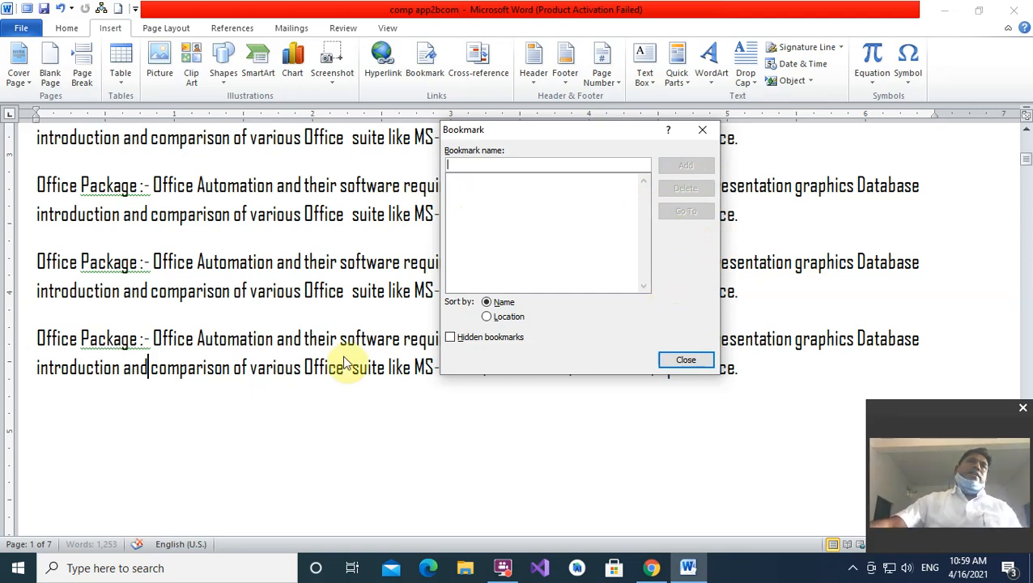
click(703, 130)
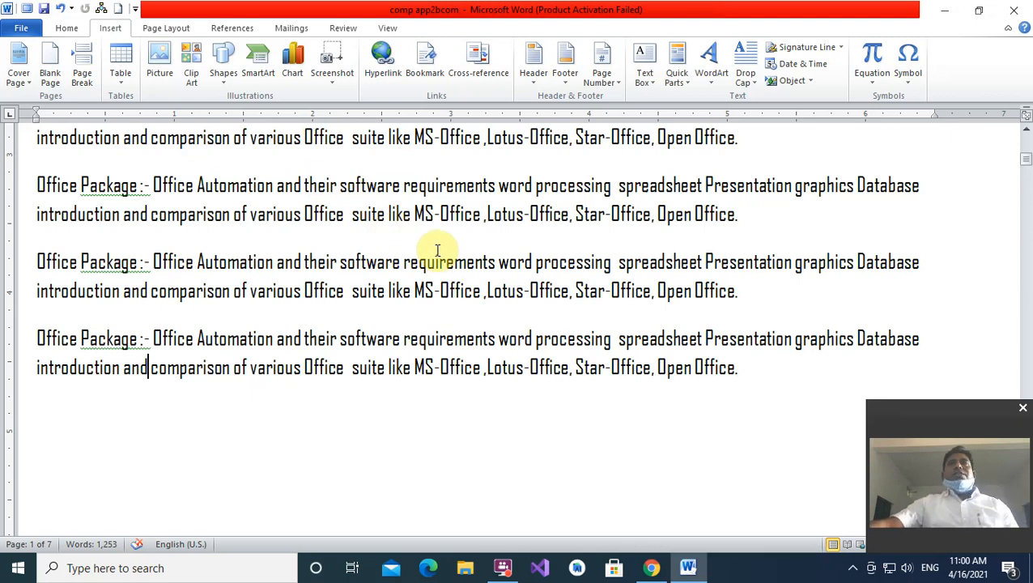
- Close the document and quit Word 2010
click(1018, 20)
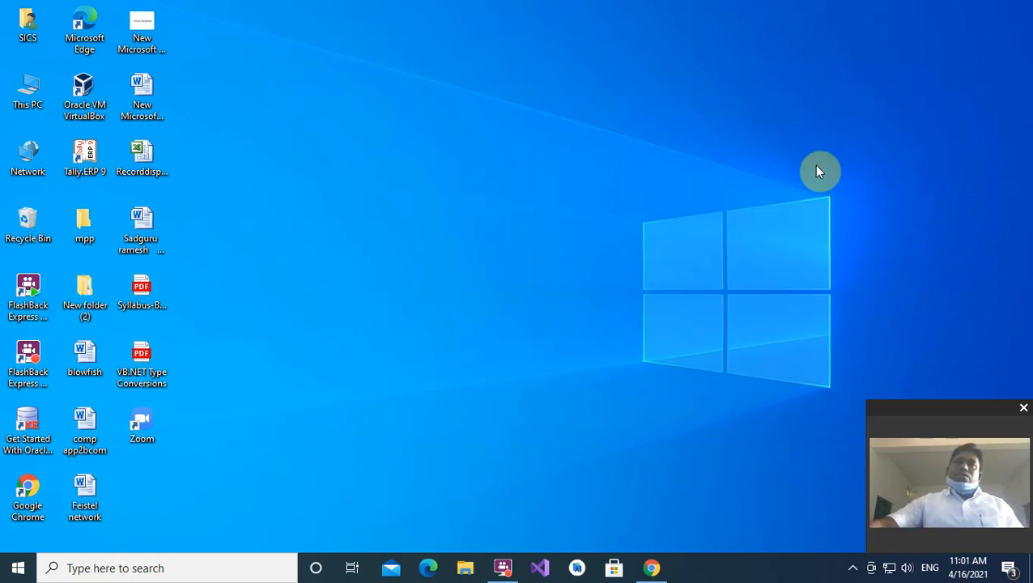
- Bring up the FlashBack Express tray menu with its Pause and Stop recording options
click(853, 569)
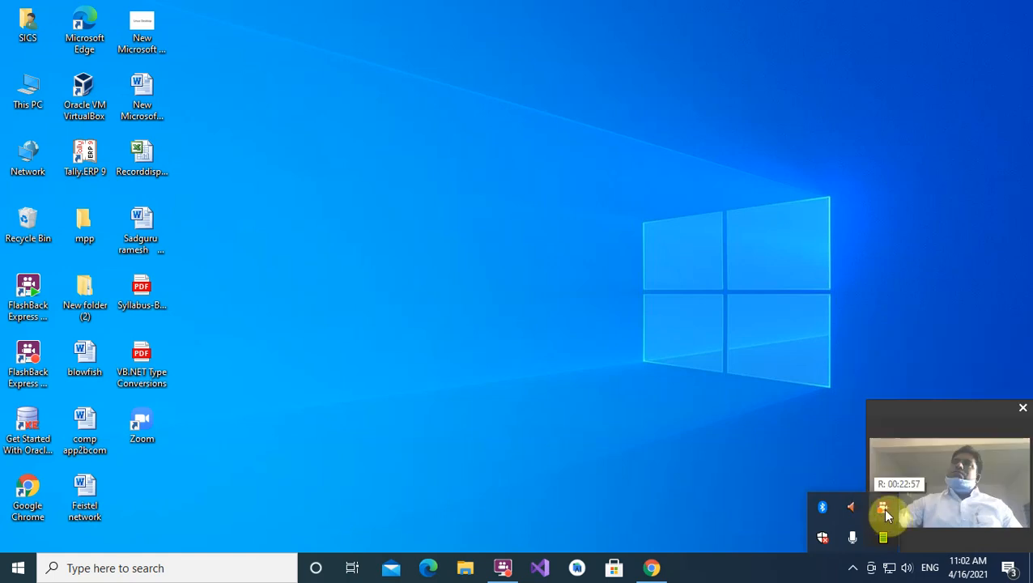
right_click(883, 510)
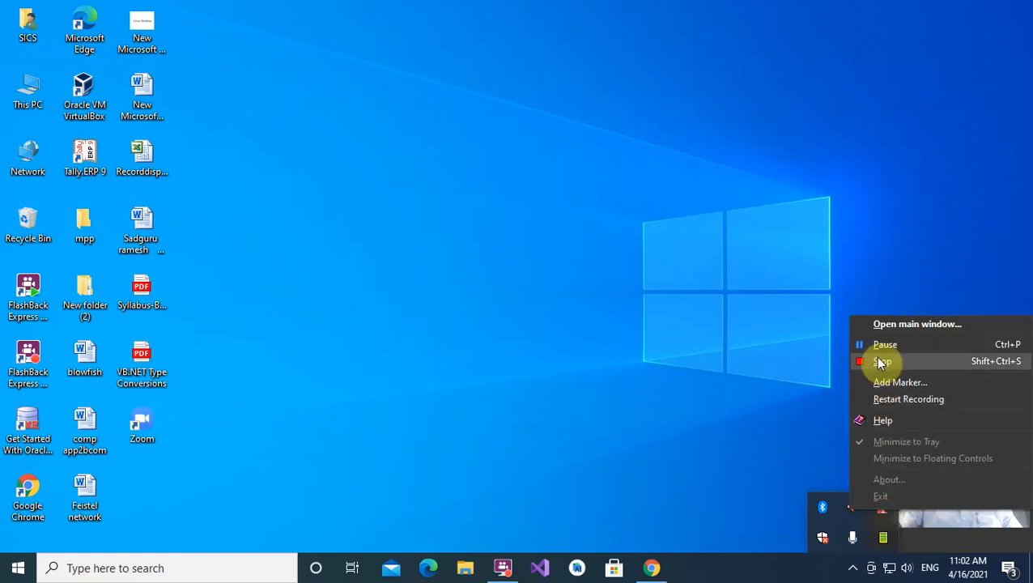